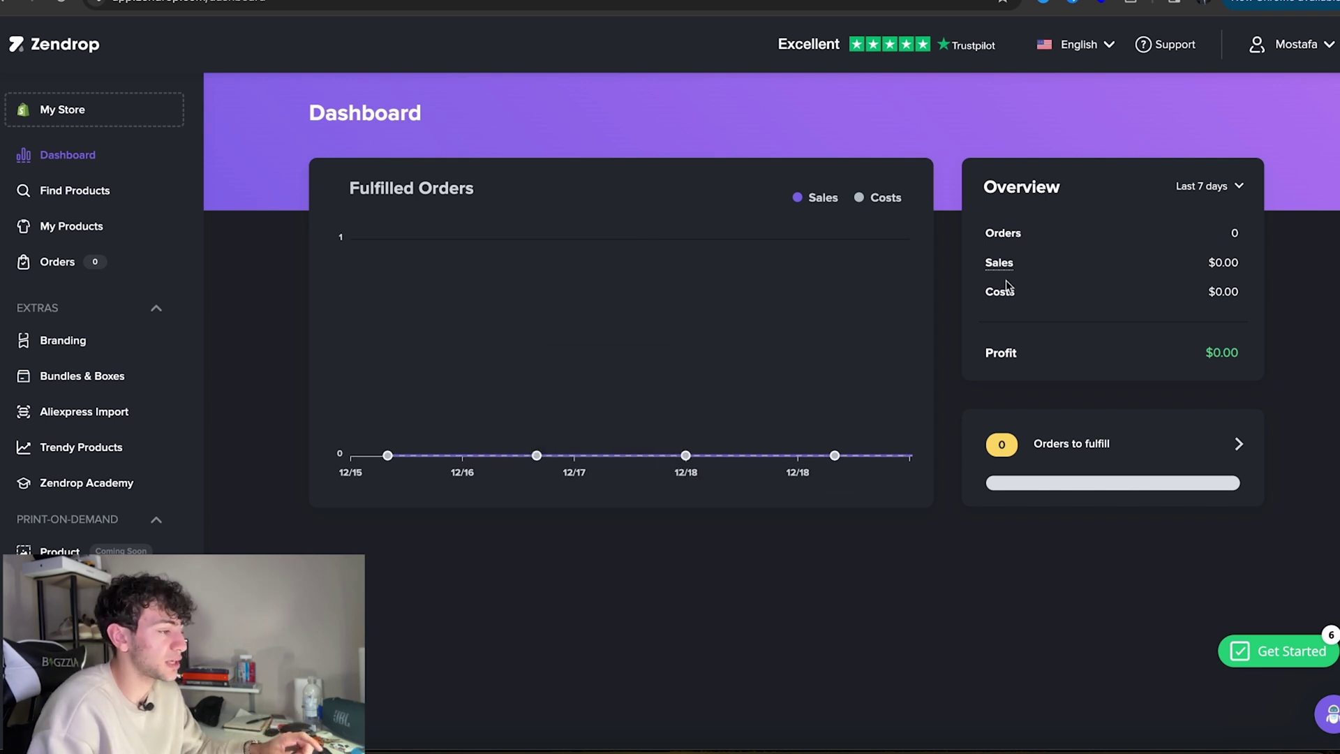
Step: Find the Daughter's Love necklace among the new arrivals in Find Products and add it to the import list
drag(981, 227, 888, 320)
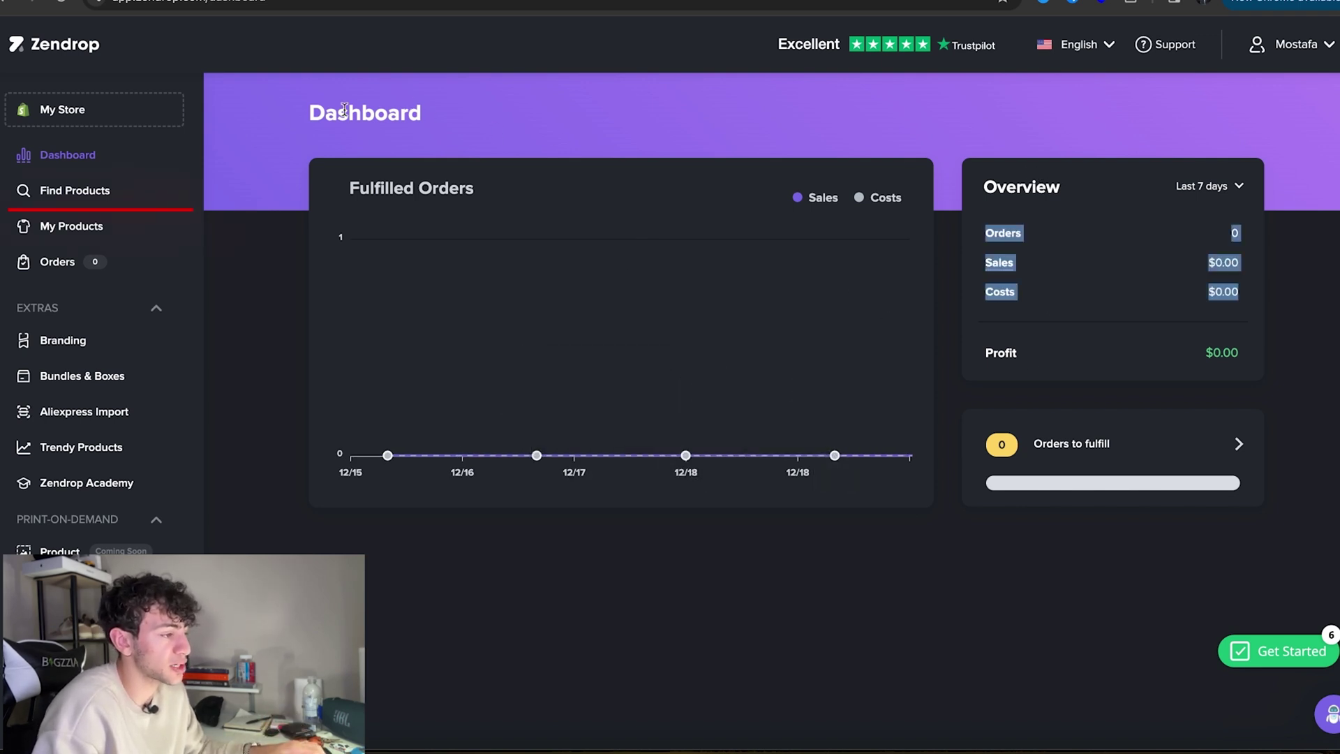
click(139, 192)
scroll(777, 321, down, 2)
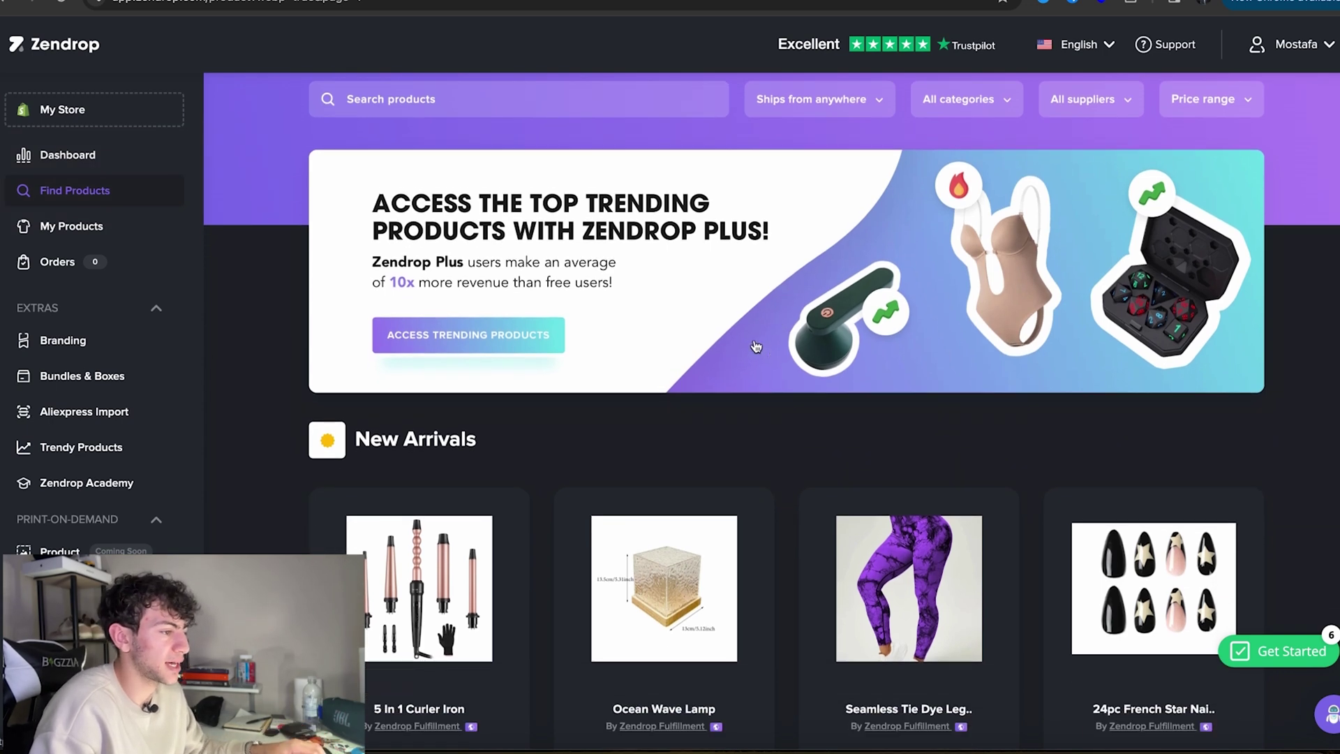
scroll(766, 344, down, 2)
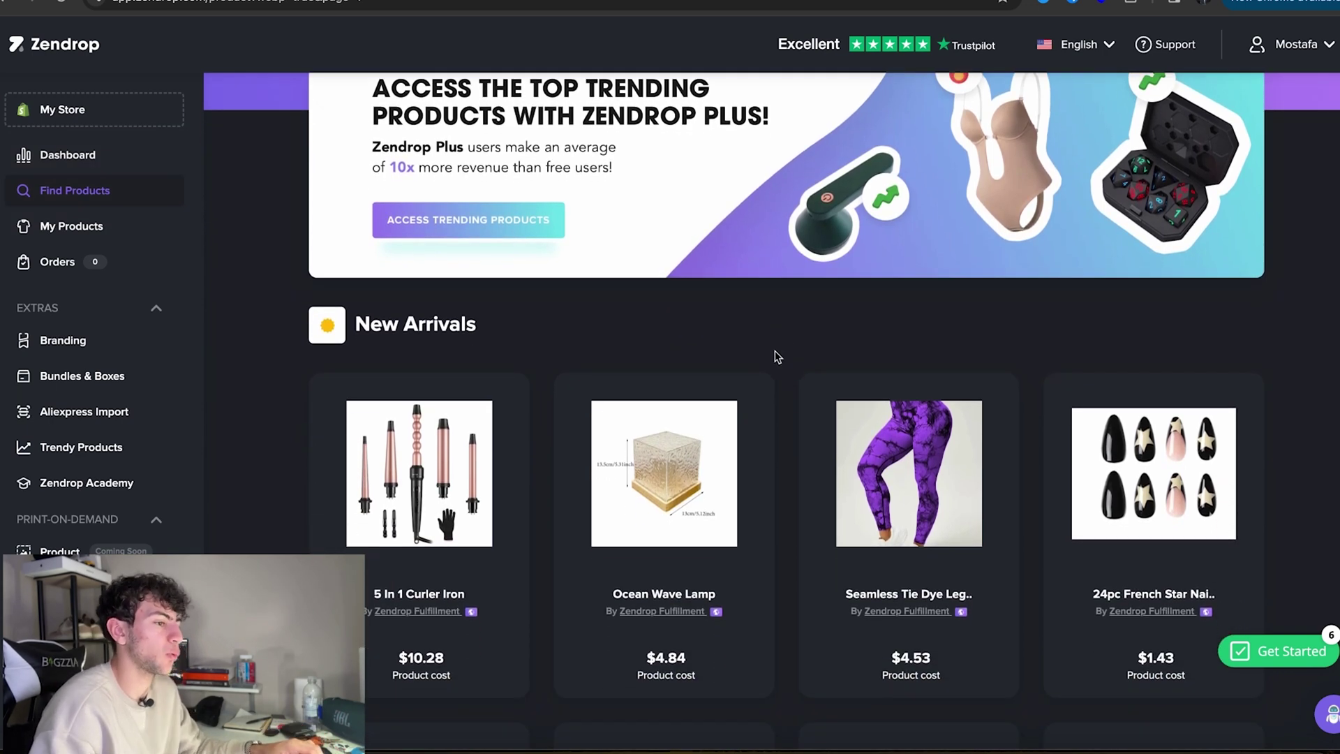
scroll(774, 352, down, 2)
scroll(528, 434, down, 5)
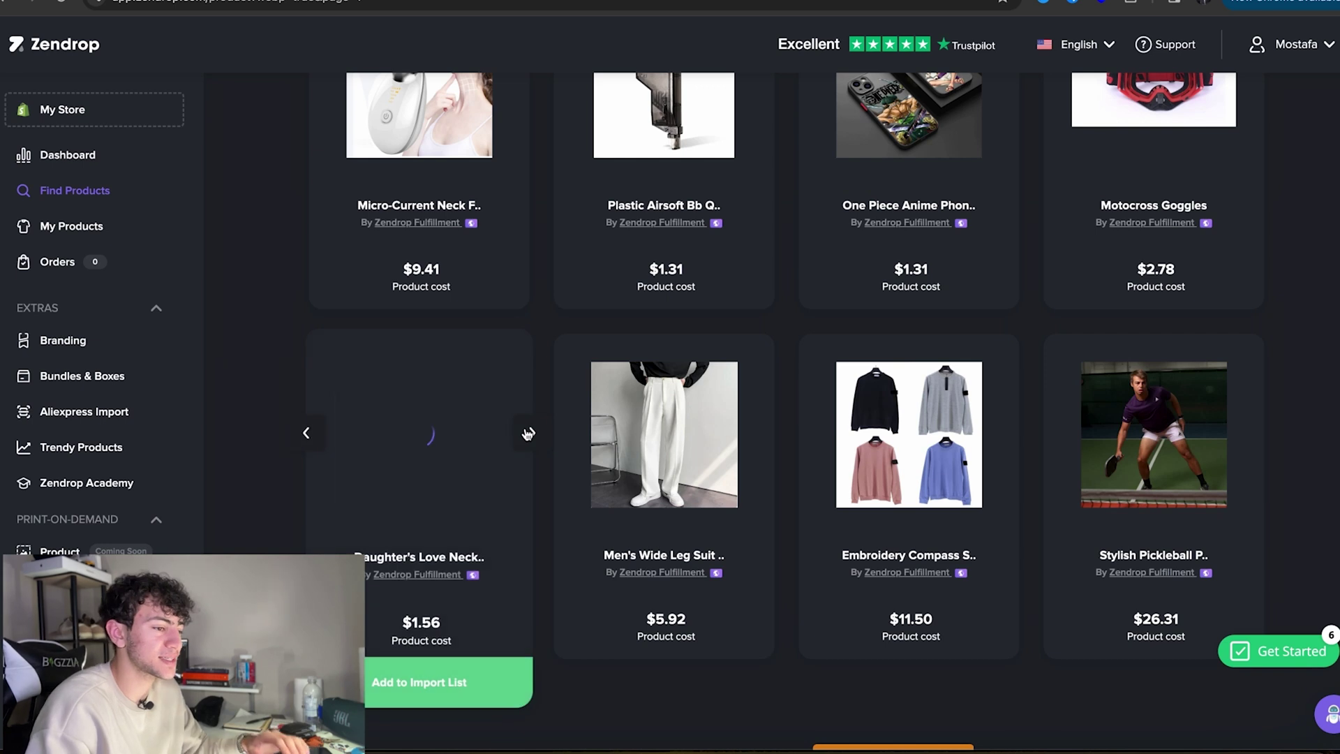
click(529, 434)
click(420, 688)
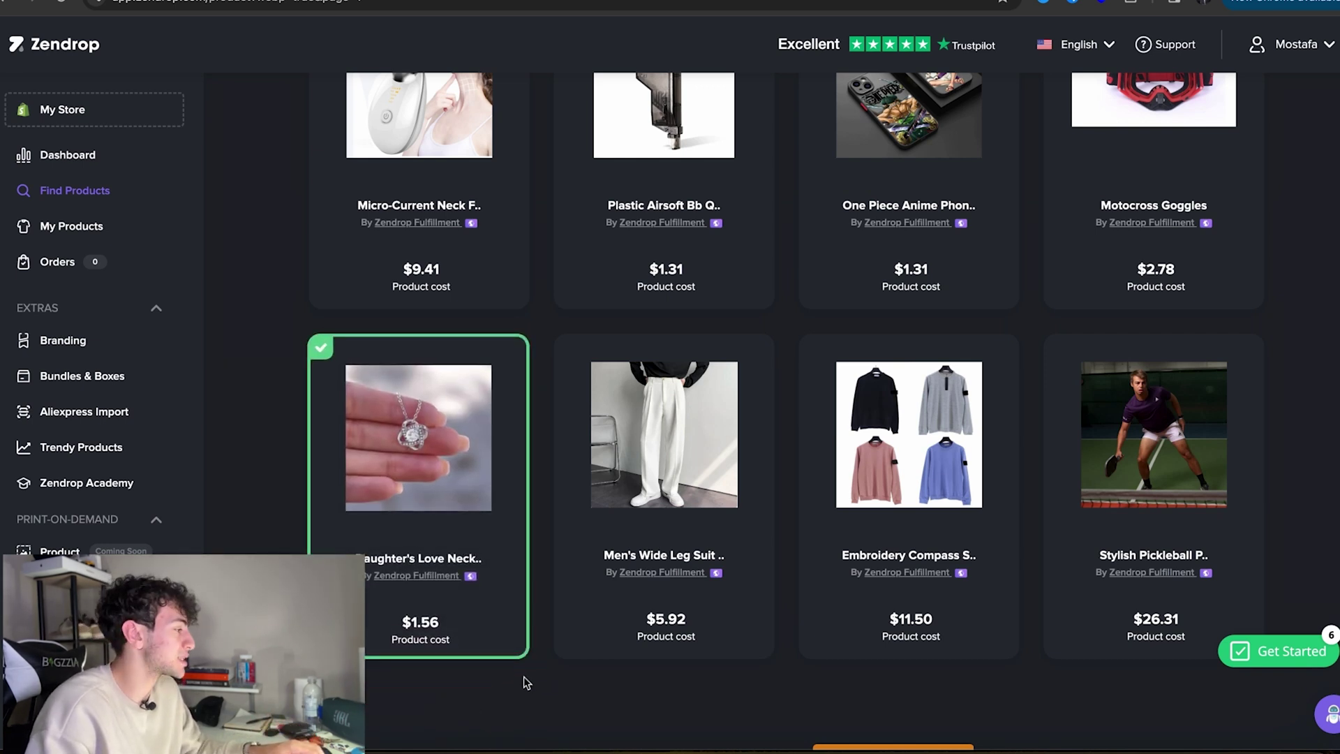
Step: Look through the products listed below the new arrivals in the catalog
scroll(523, 676, down, 5)
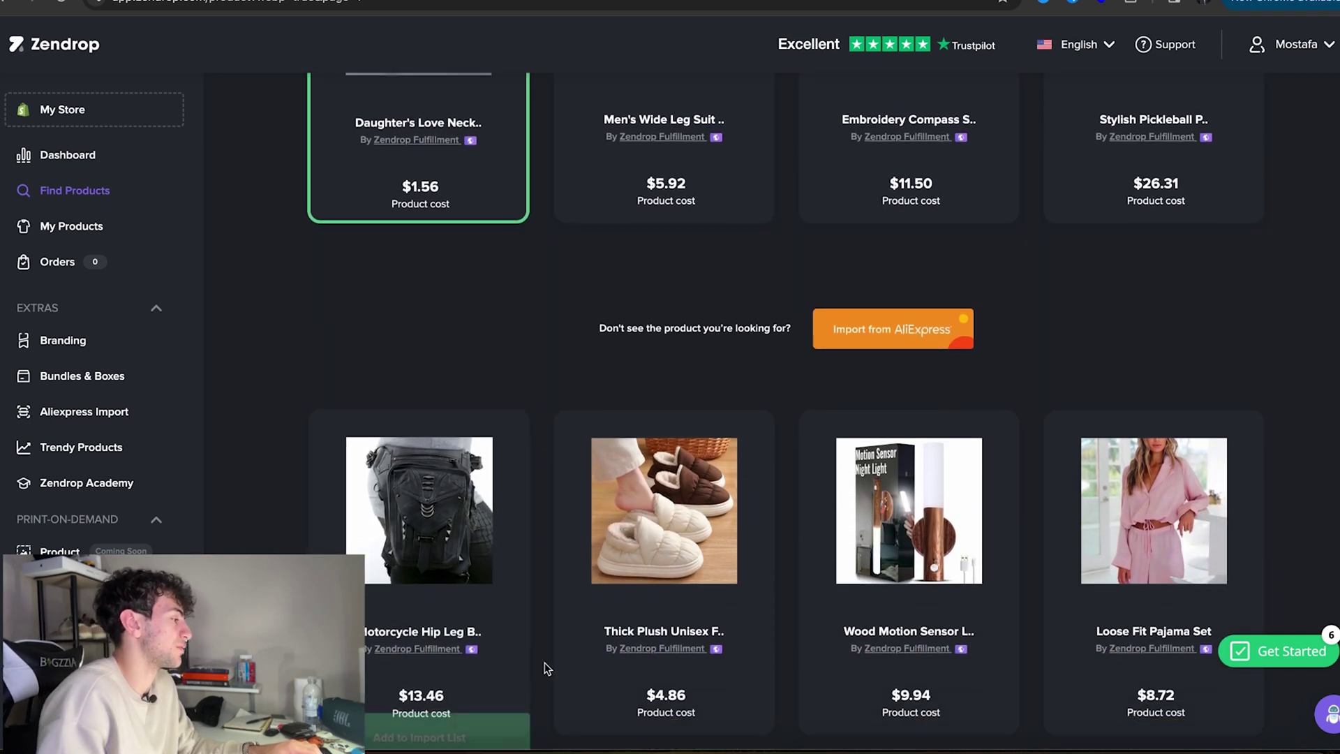
scroll(778, 586, down, 1)
scroll(781, 592, down, 4)
scroll(781, 592, down, 8)
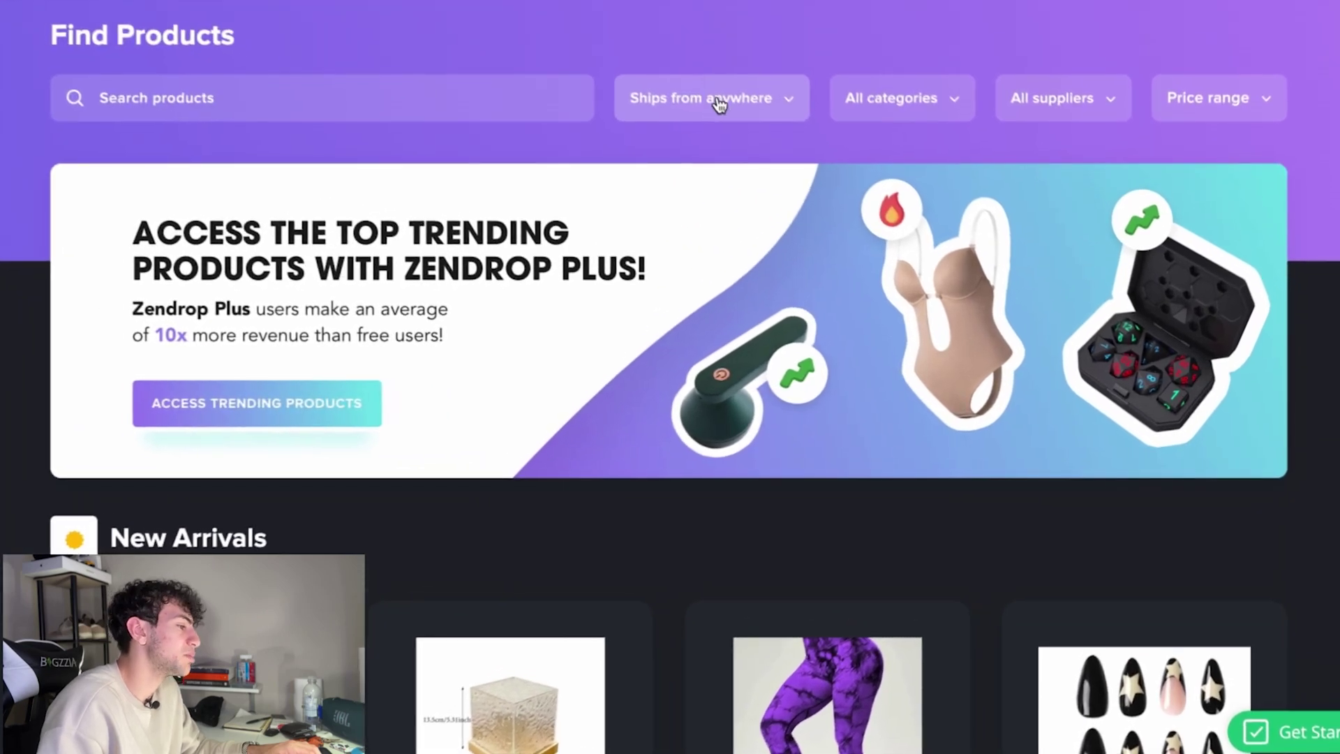
Step: Review the shipping-origin and category filter options for the catalog, keeping Ships from anywhere
click(723, 140)
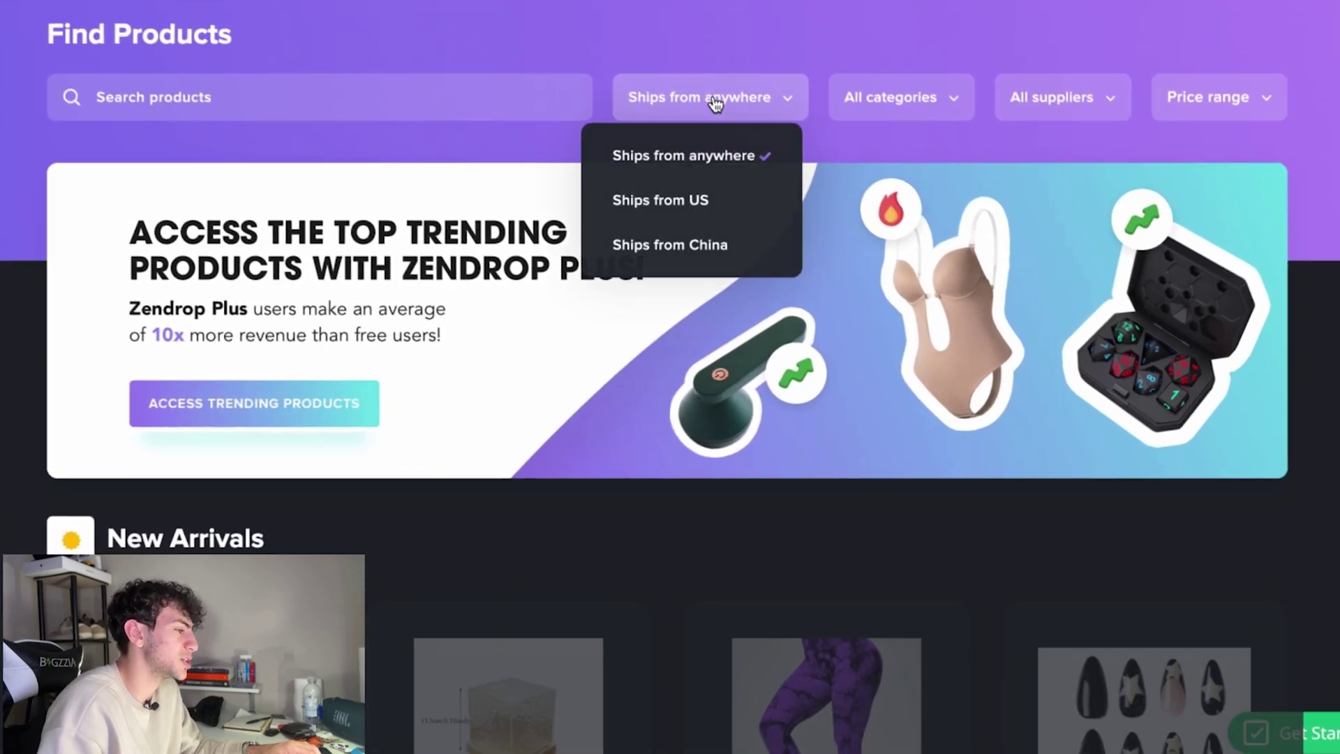
click(726, 155)
click(900, 97)
scroll(888, 263, down, 6)
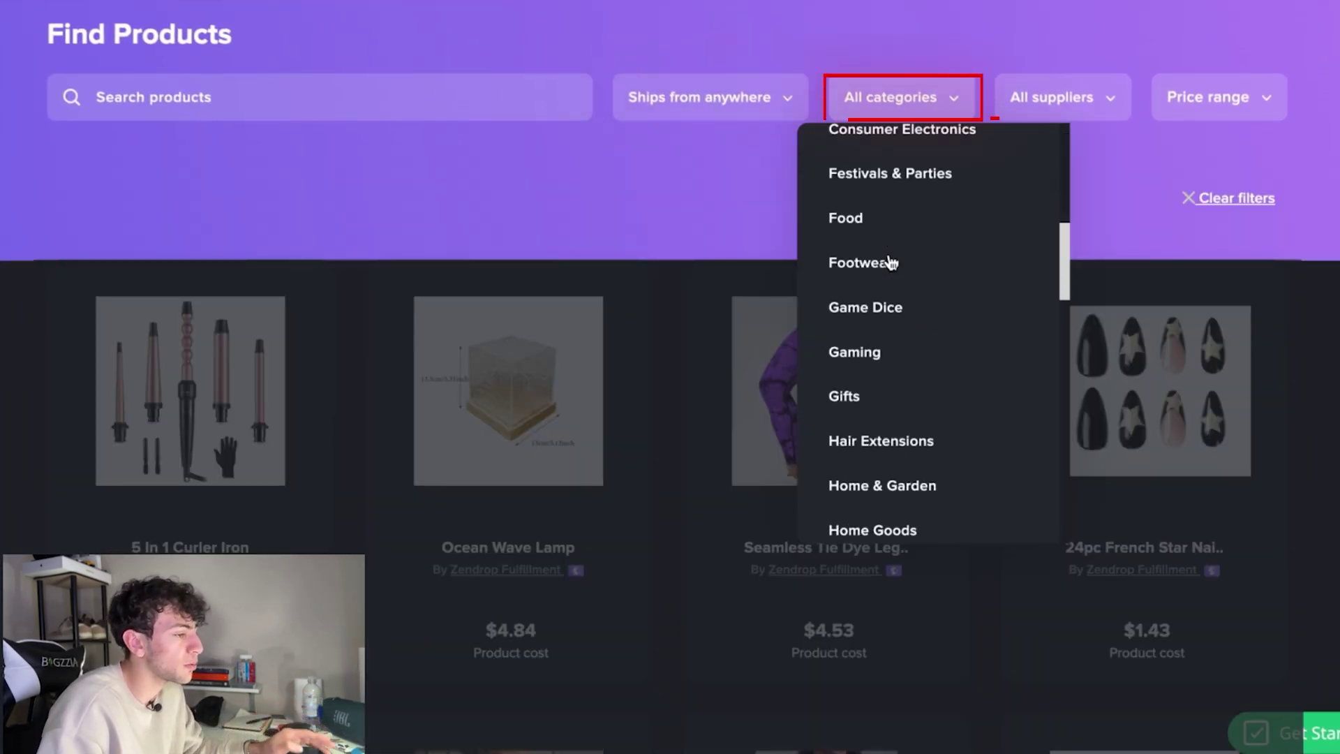
scroll(889, 264, down, 10)
scroll(888, 263, up, 15)
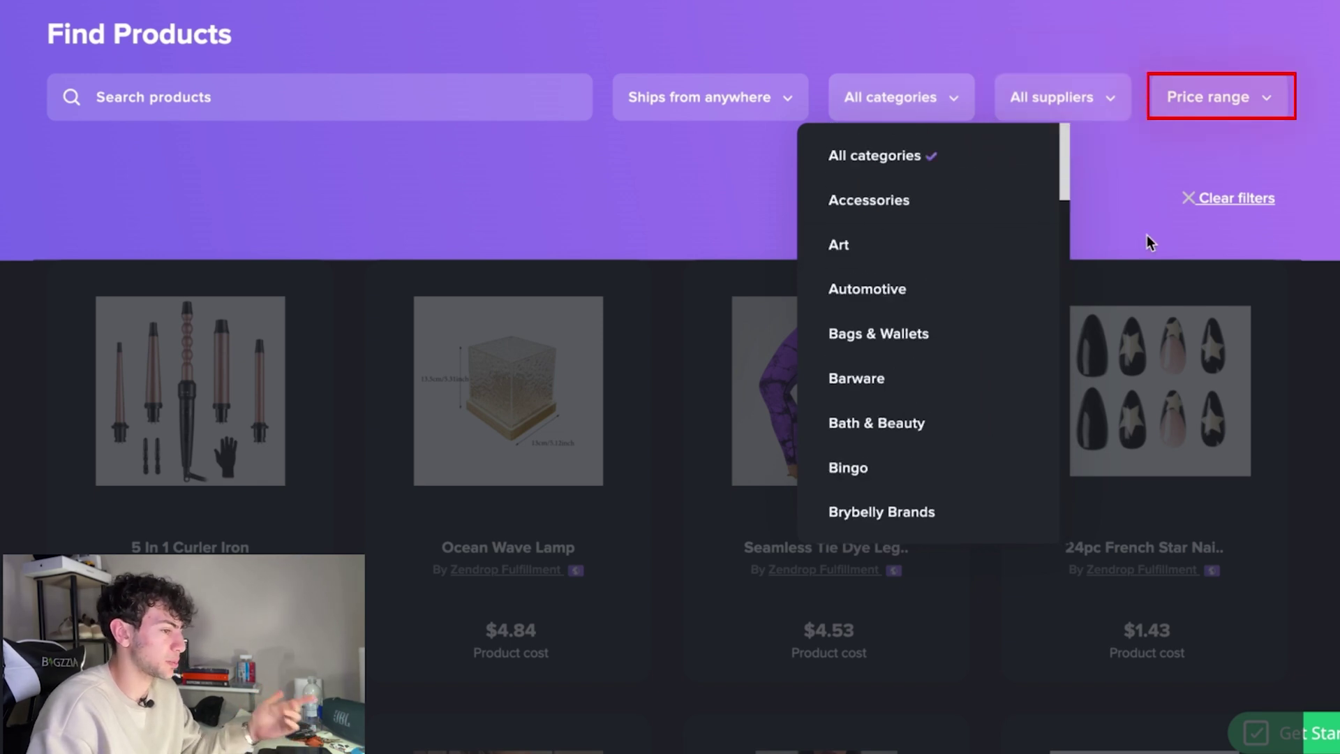
Step: Review the supplier filter options and the price range filter, then clear the price range
click(1117, 224)
click(1057, 97)
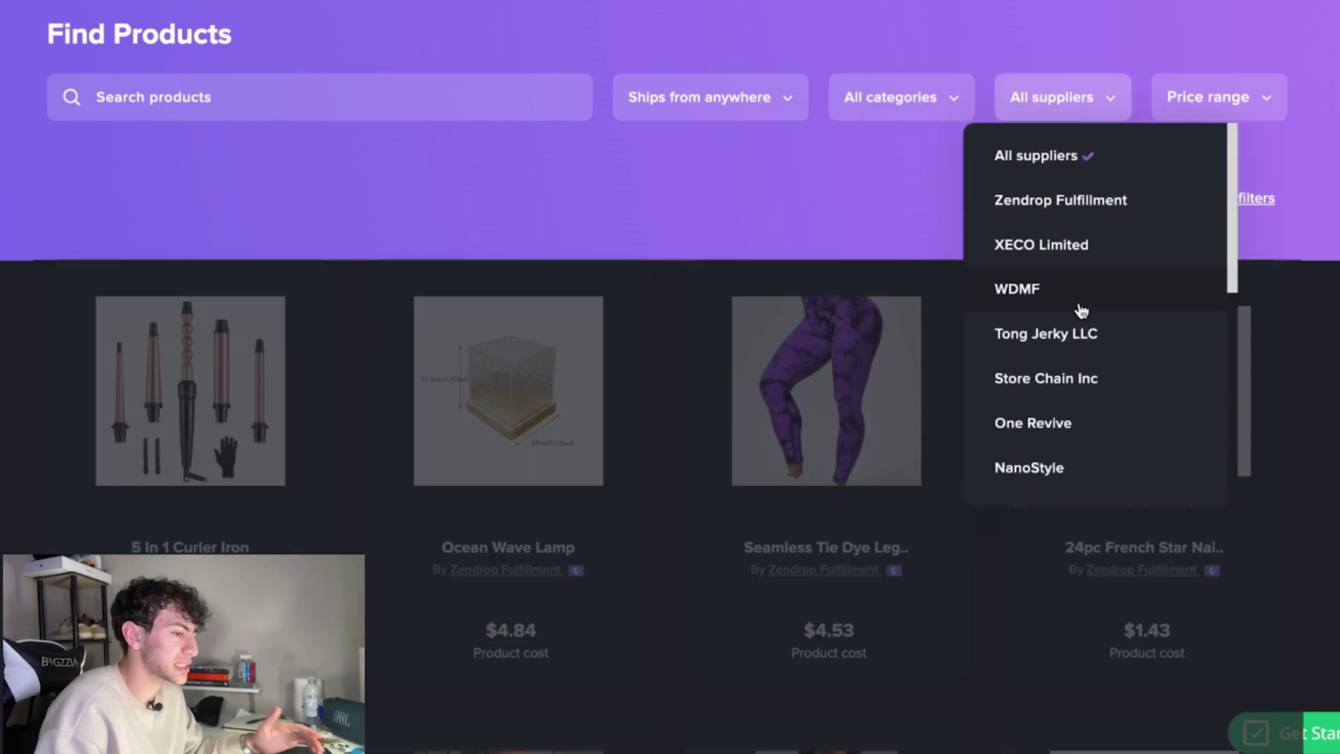
scroll(1044, 201, down, 7)
scroll(1065, 140, up, 7)
click(1075, 105)
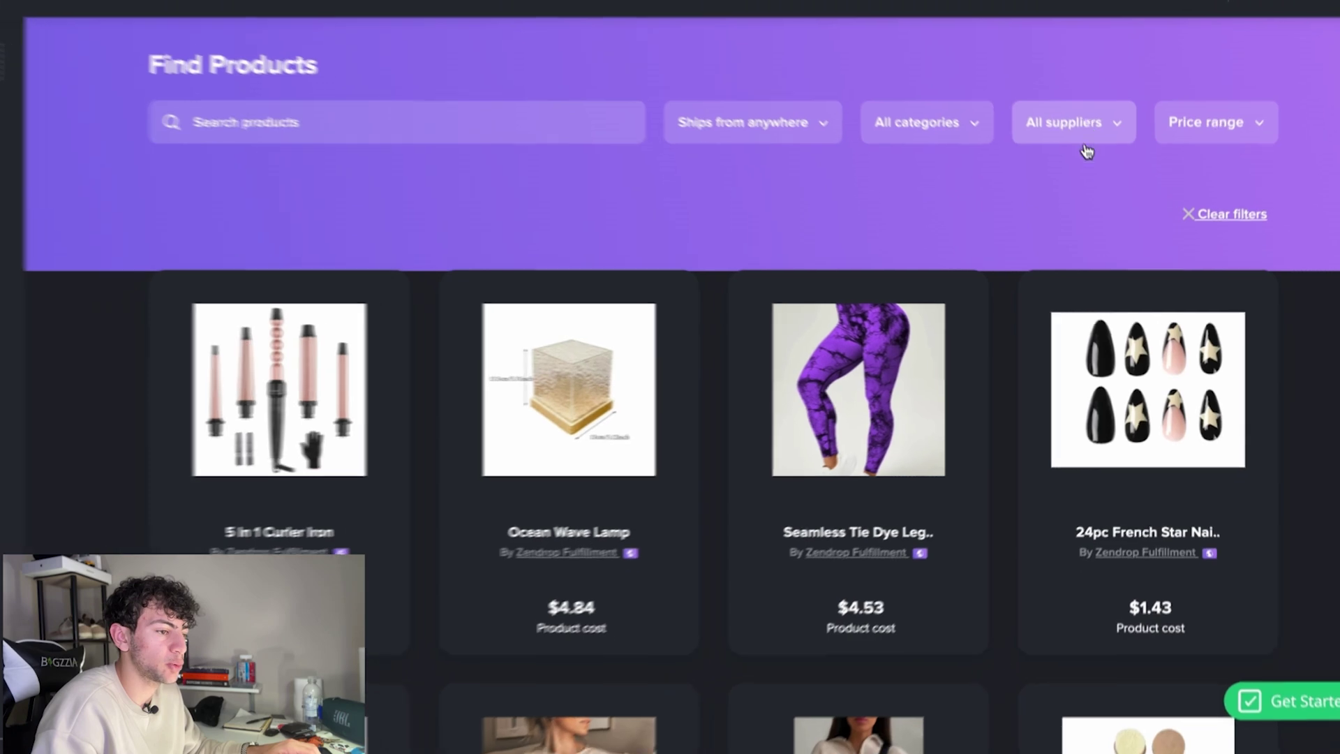
click(1214, 120)
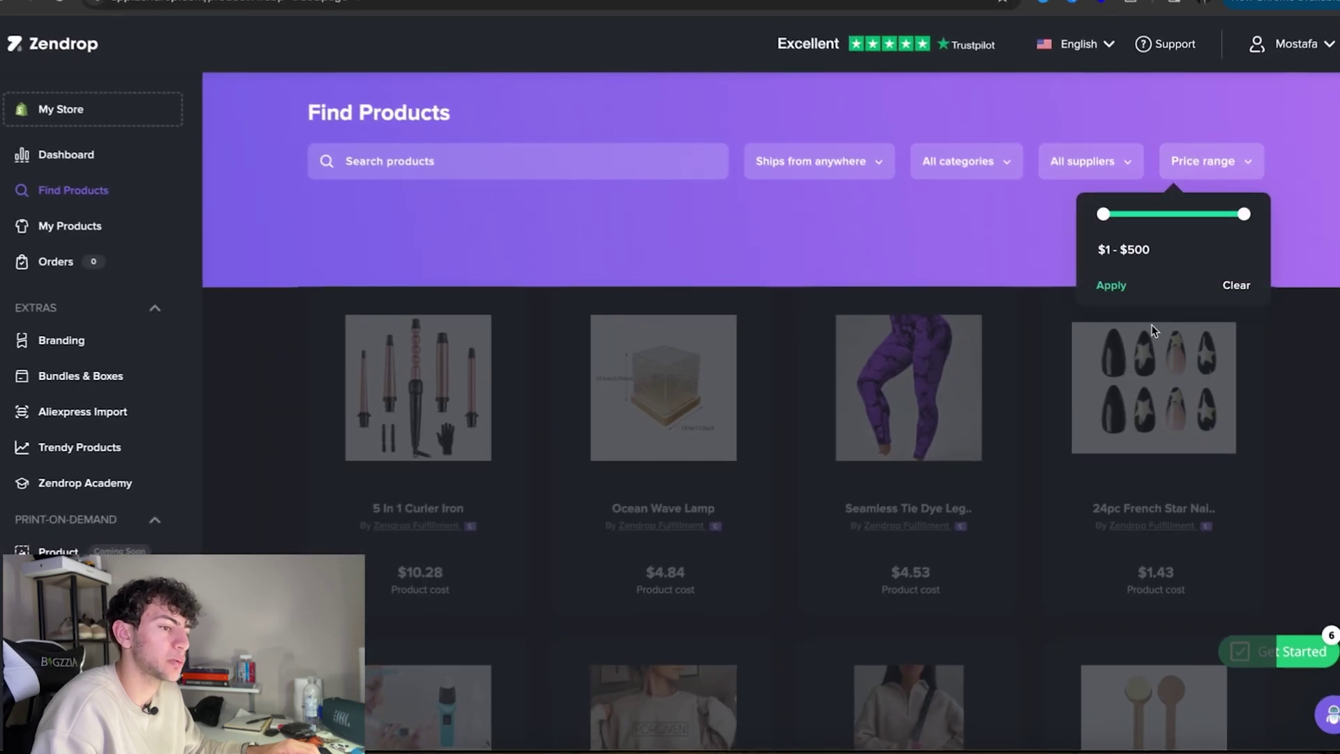
click(1237, 287)
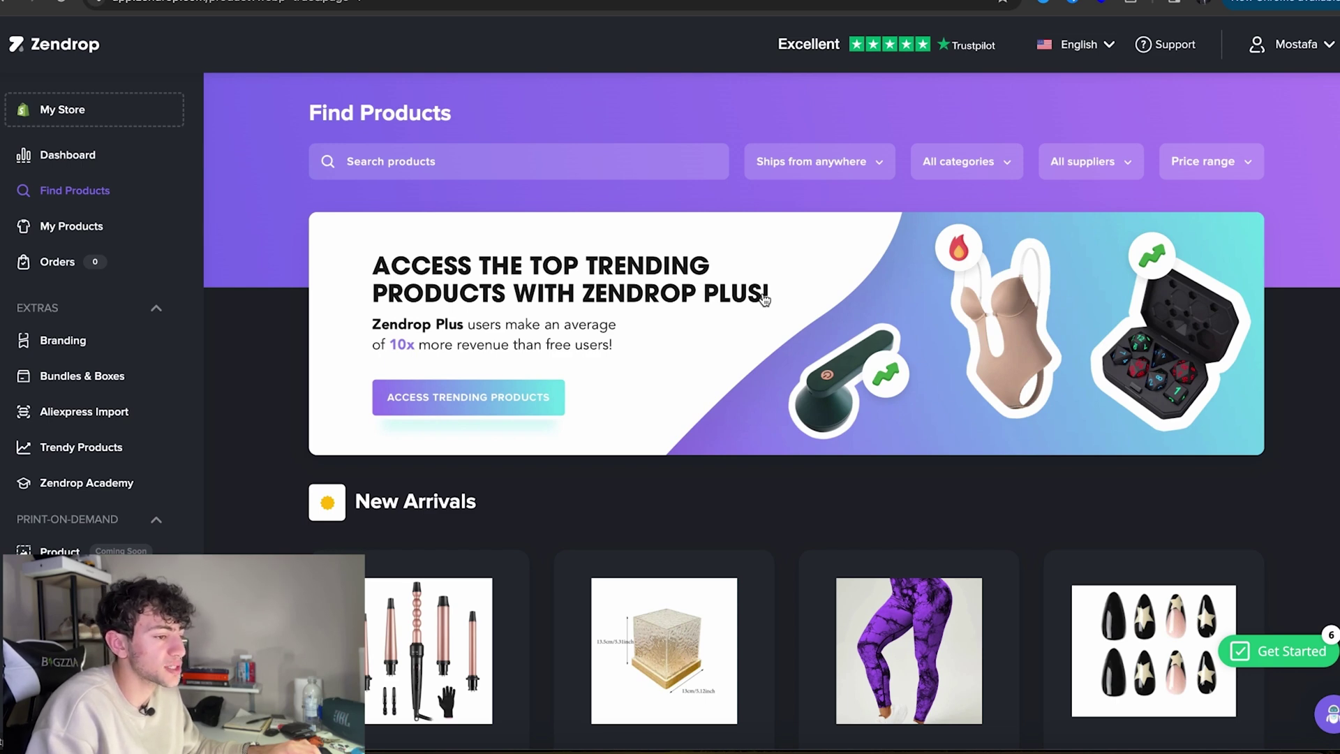
Step: View the import list and the store listings in My Products
scroll(765, 300, down, 1)
scroll(765, 300, down, 2)
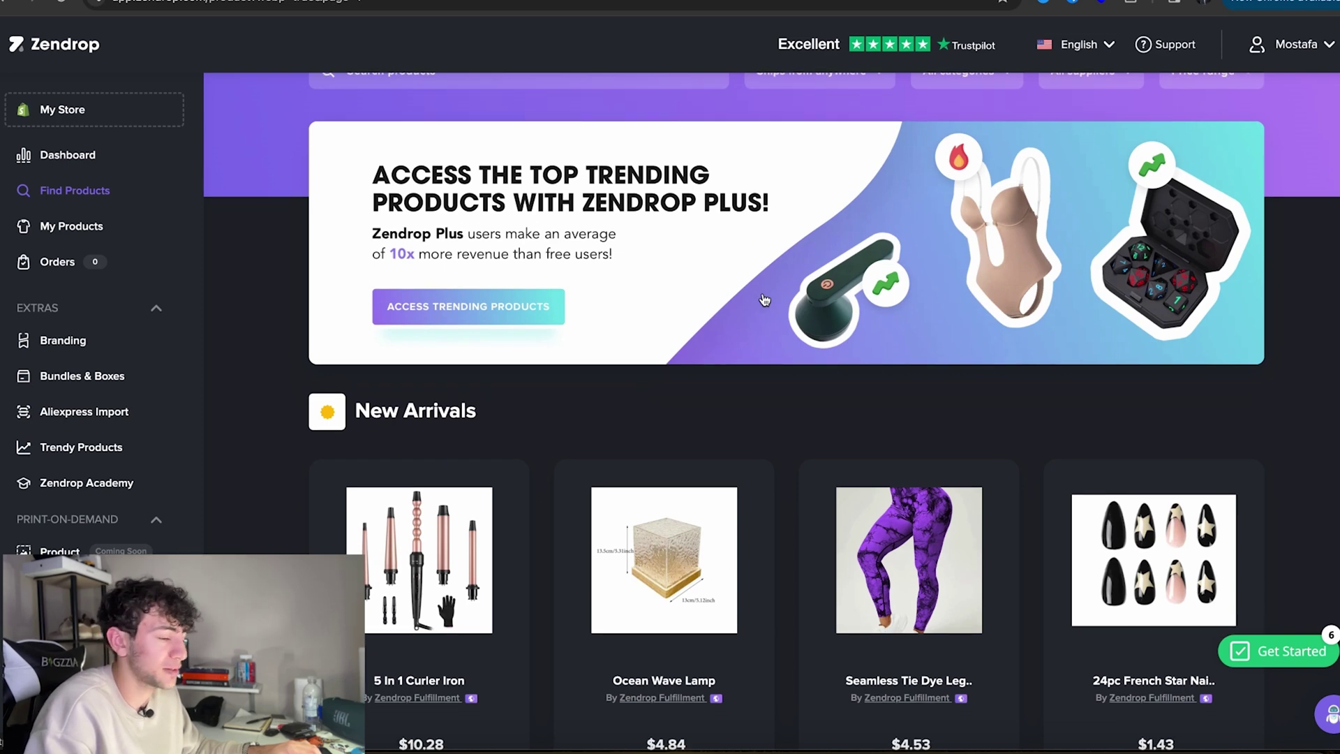
scroll(765, 300, up, 3)
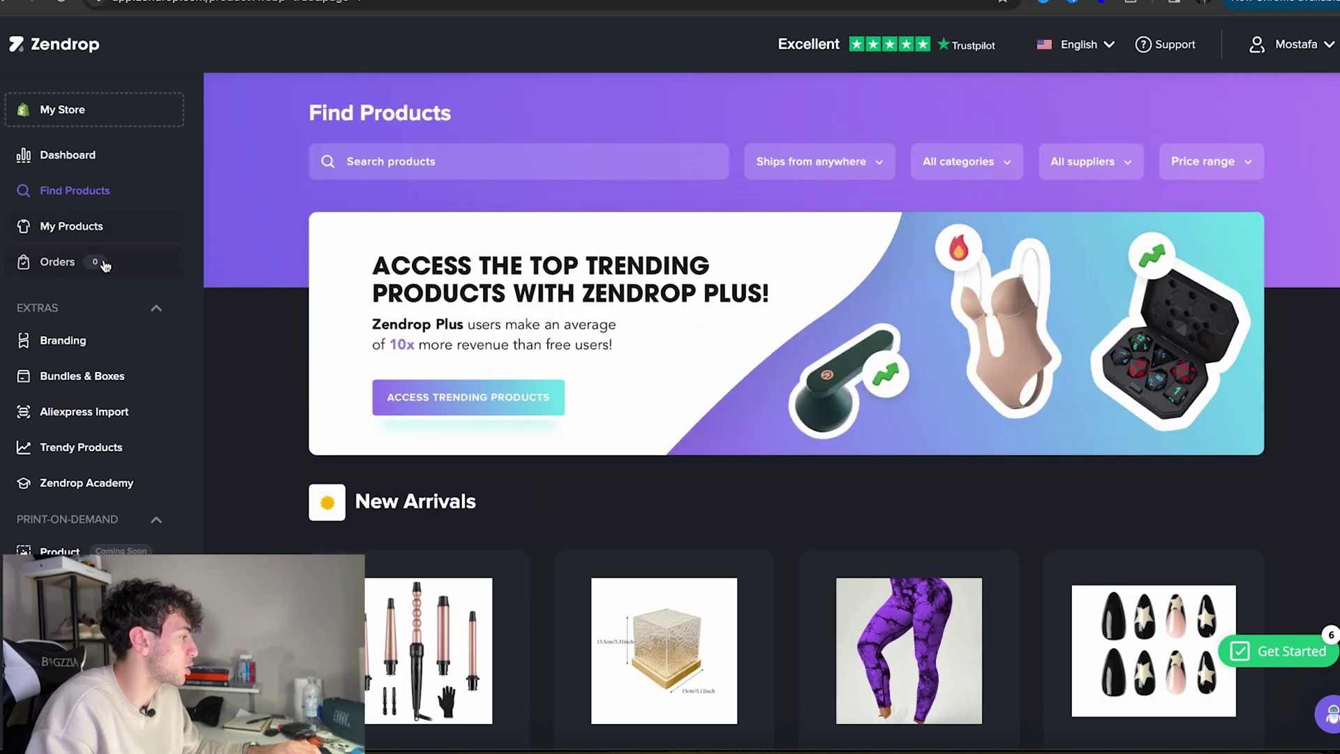
click(136, 233)
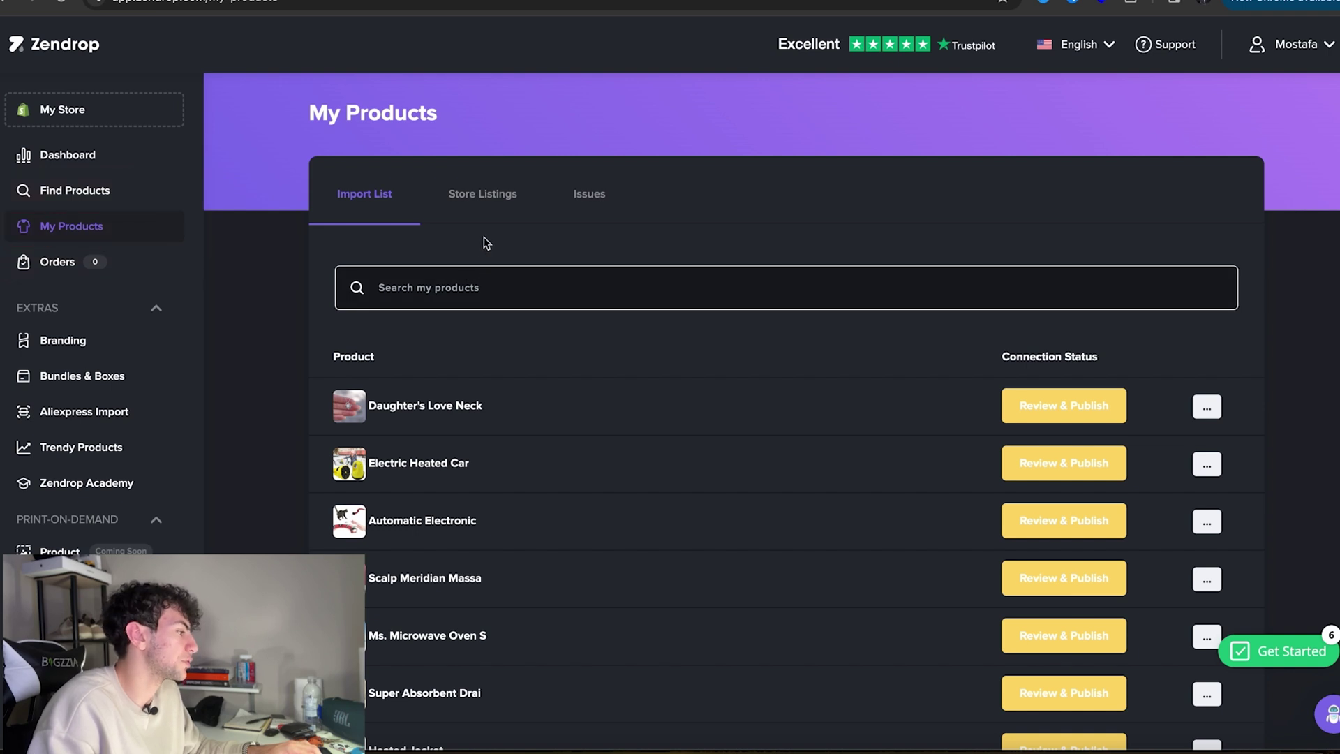
click(482, 199)
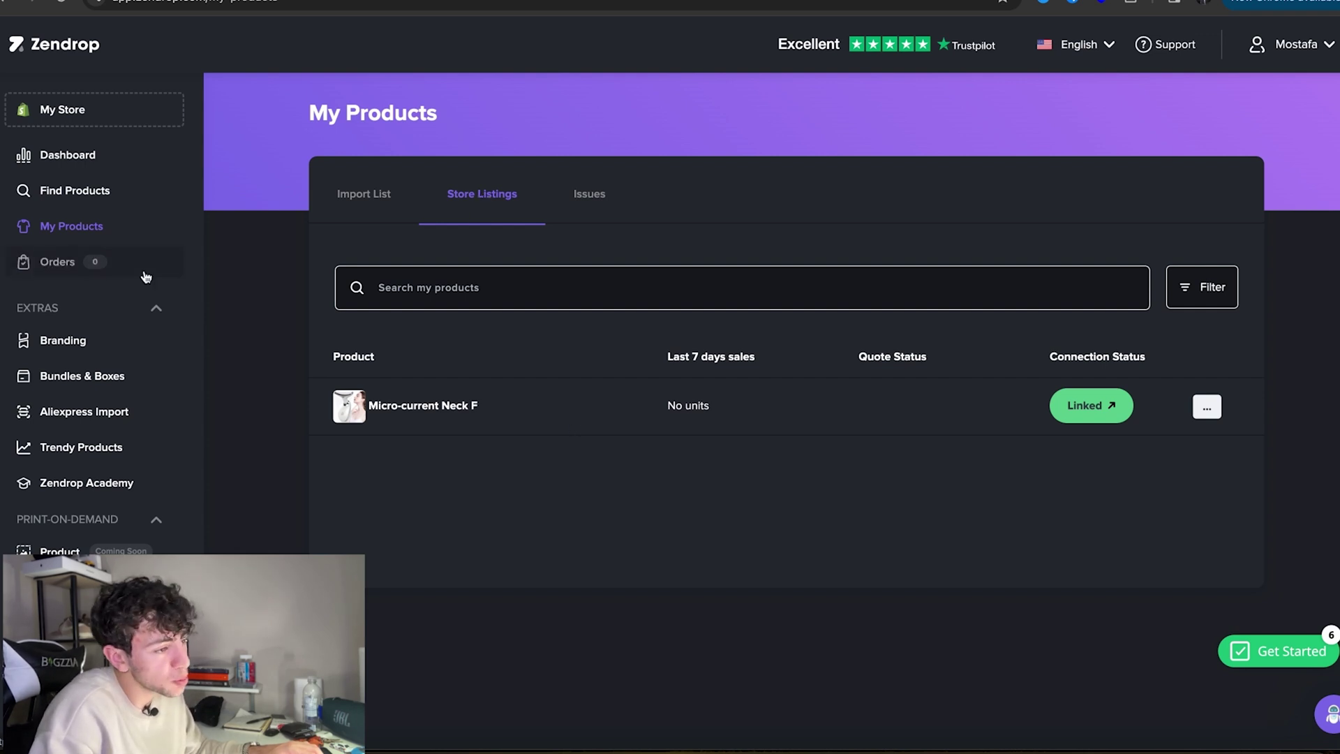
Step: Check the auto fulfillment options for orders and turn Branding on
click(145, 272)
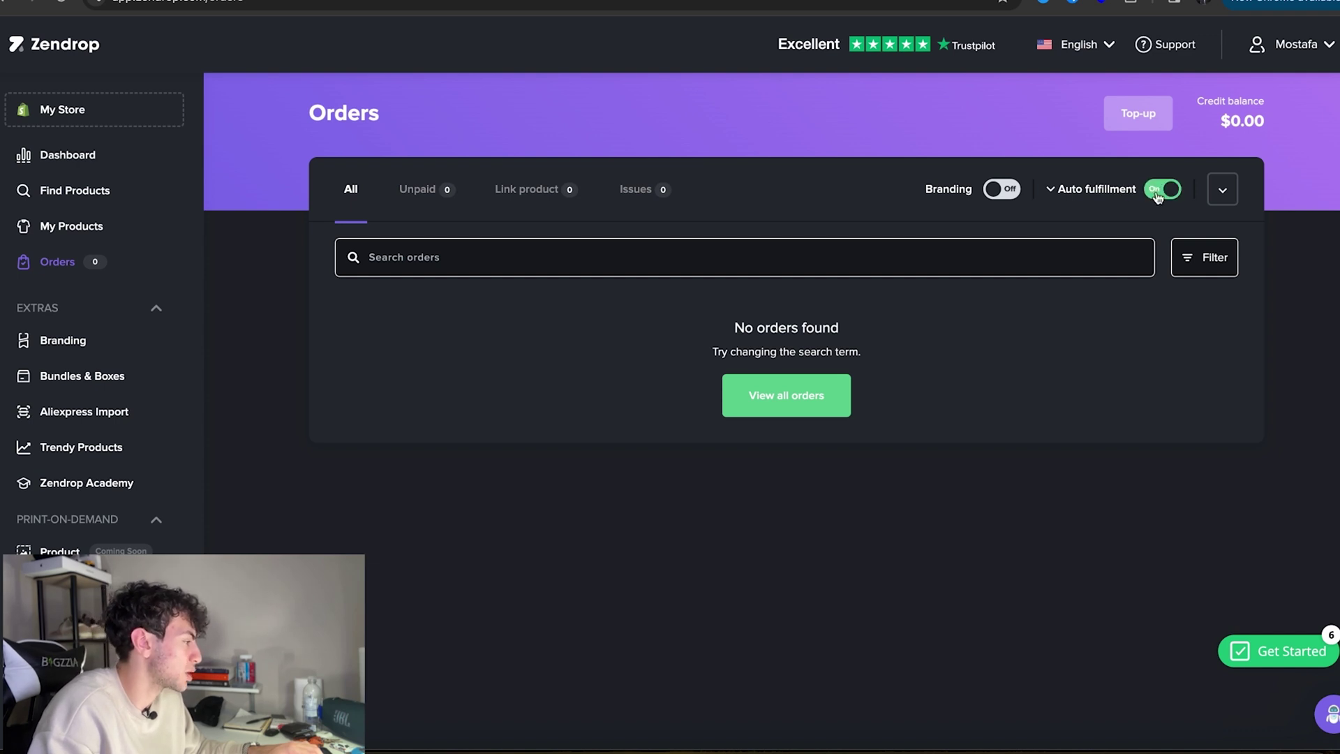
click(1119, 199)
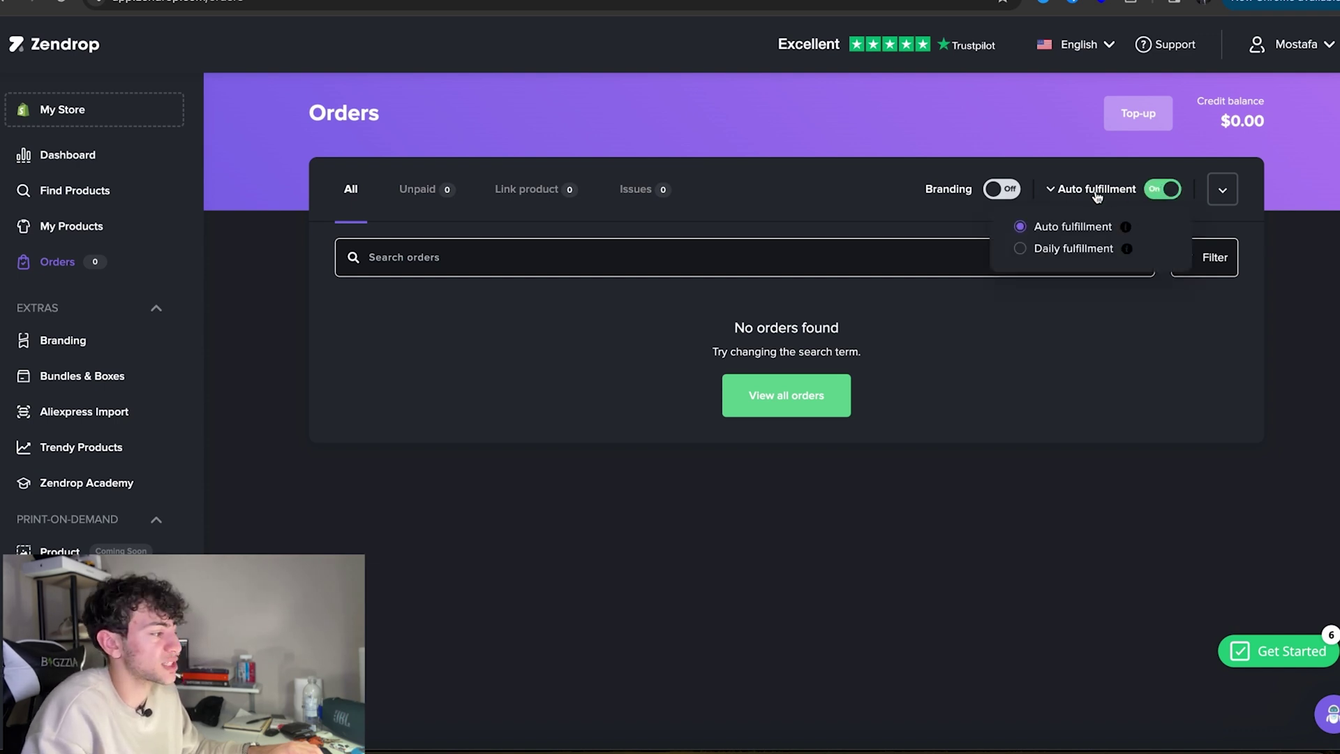
mouse_move(1128, 232)
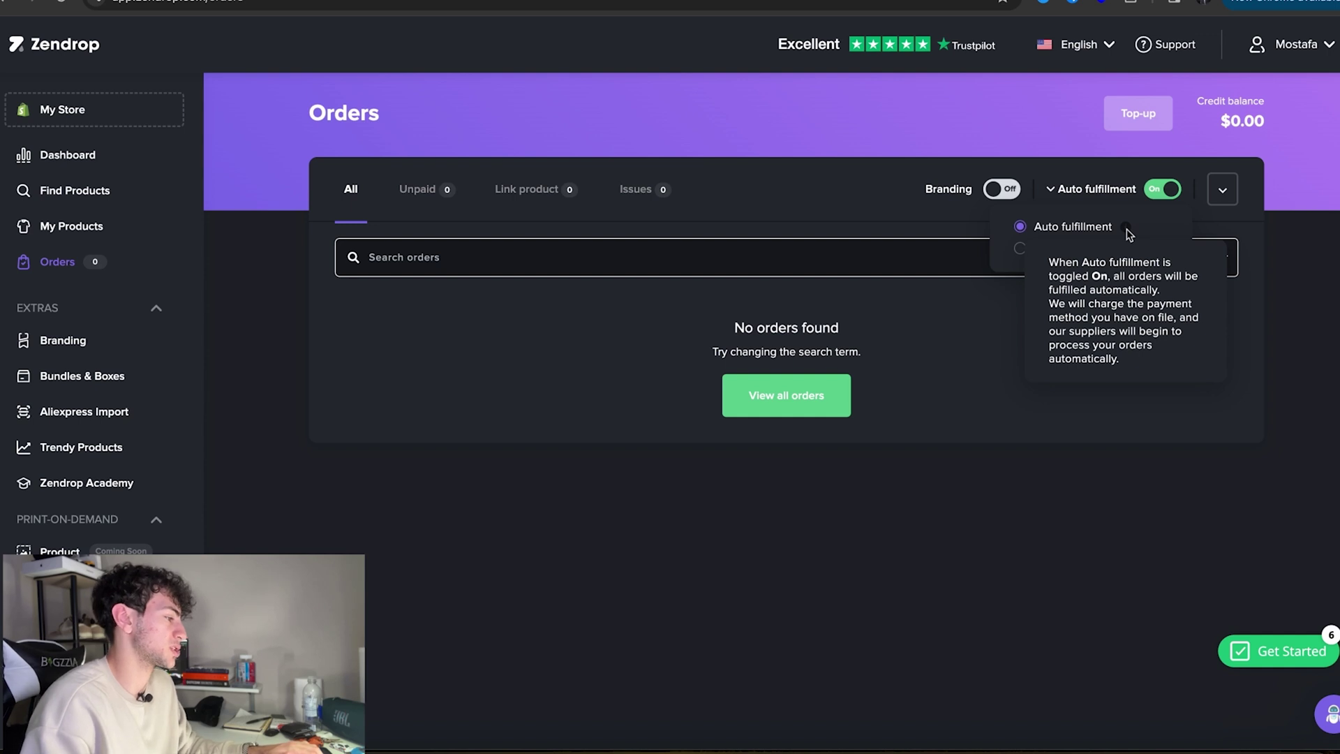
mouse_move(1001, 195)
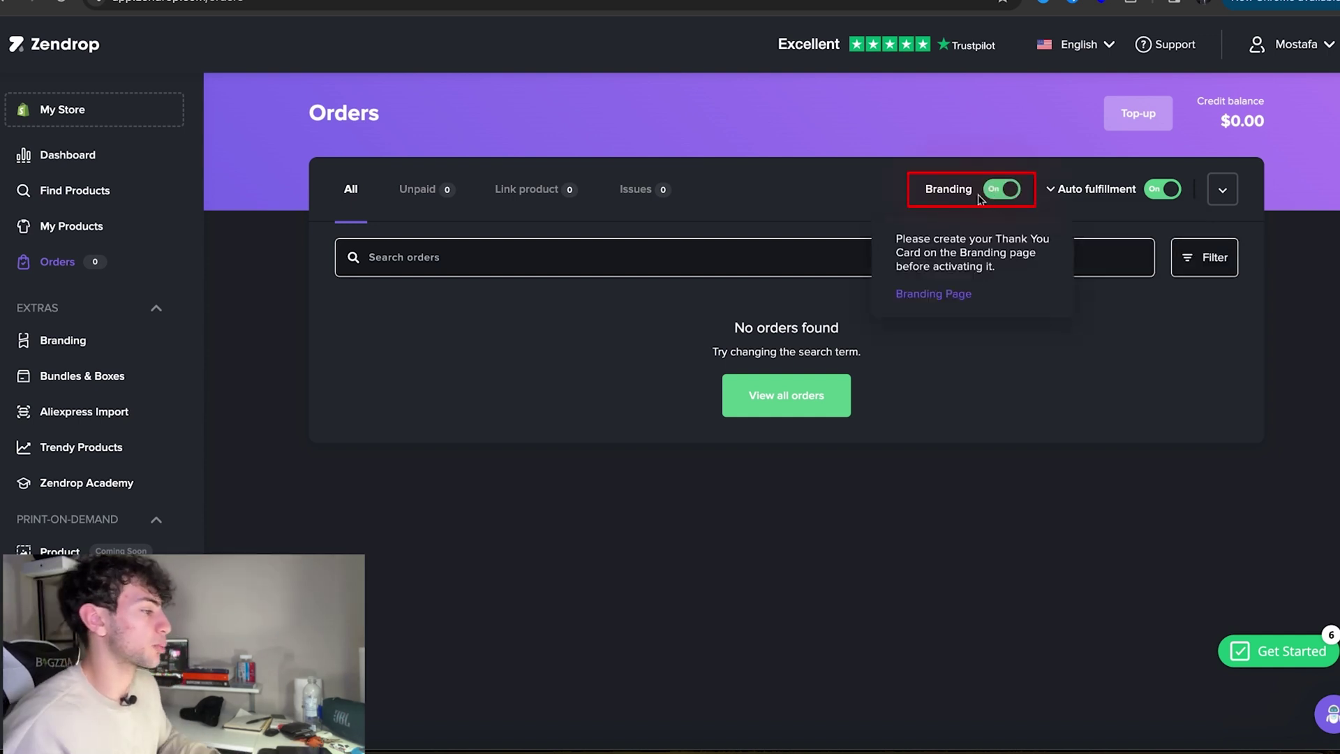
Step: Examine the Classic thank-you card form on the Branding page, from its logo area to the company address and support email fields
click(163, 342)
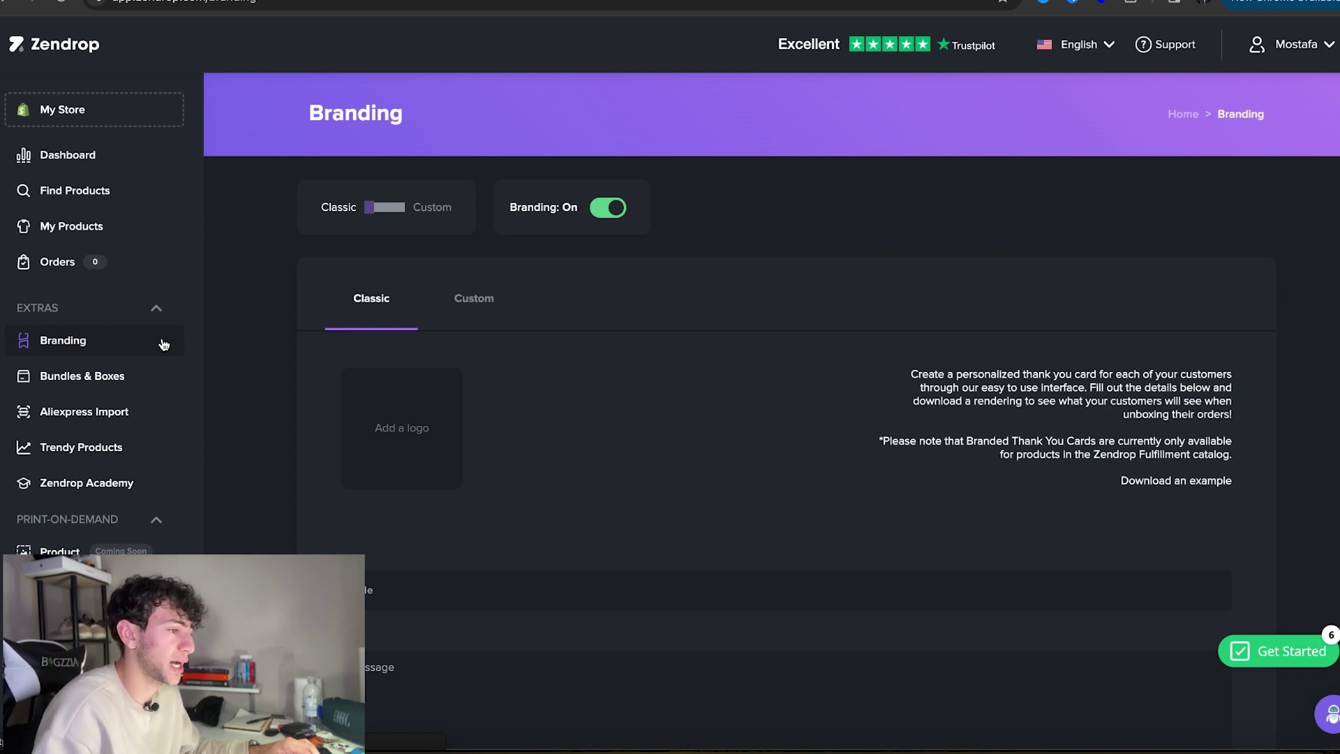
scroll(419, 314, down, 1)
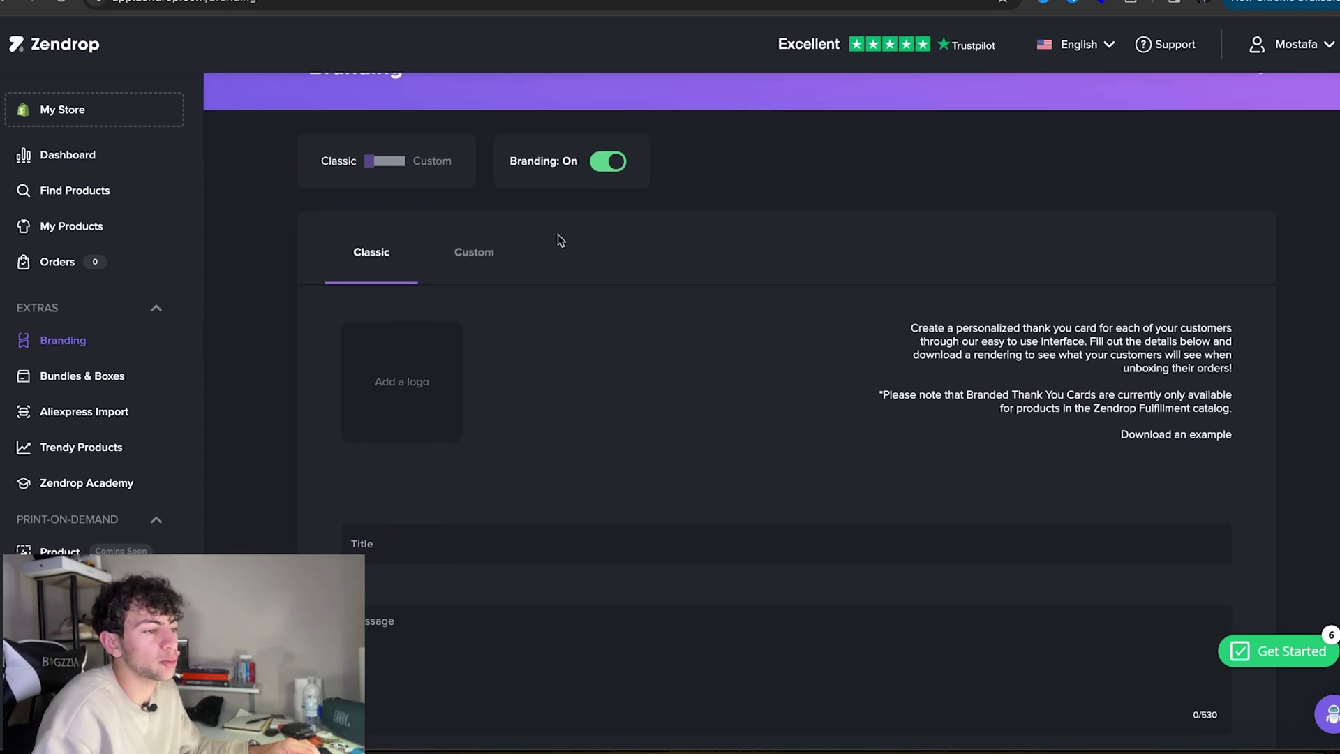
scroll(480, 404, down, 2)
scroll(466, 436, down, 3)
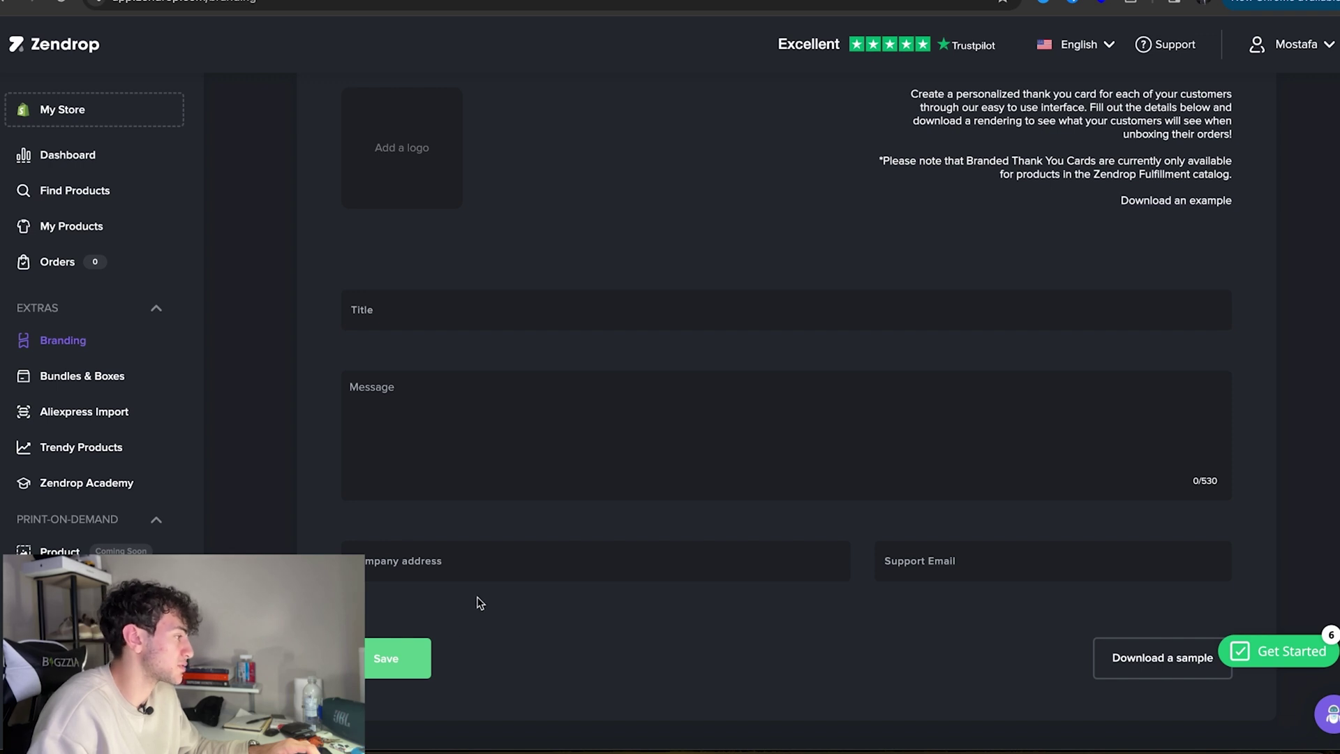
scroll(464, 429, up, 3)
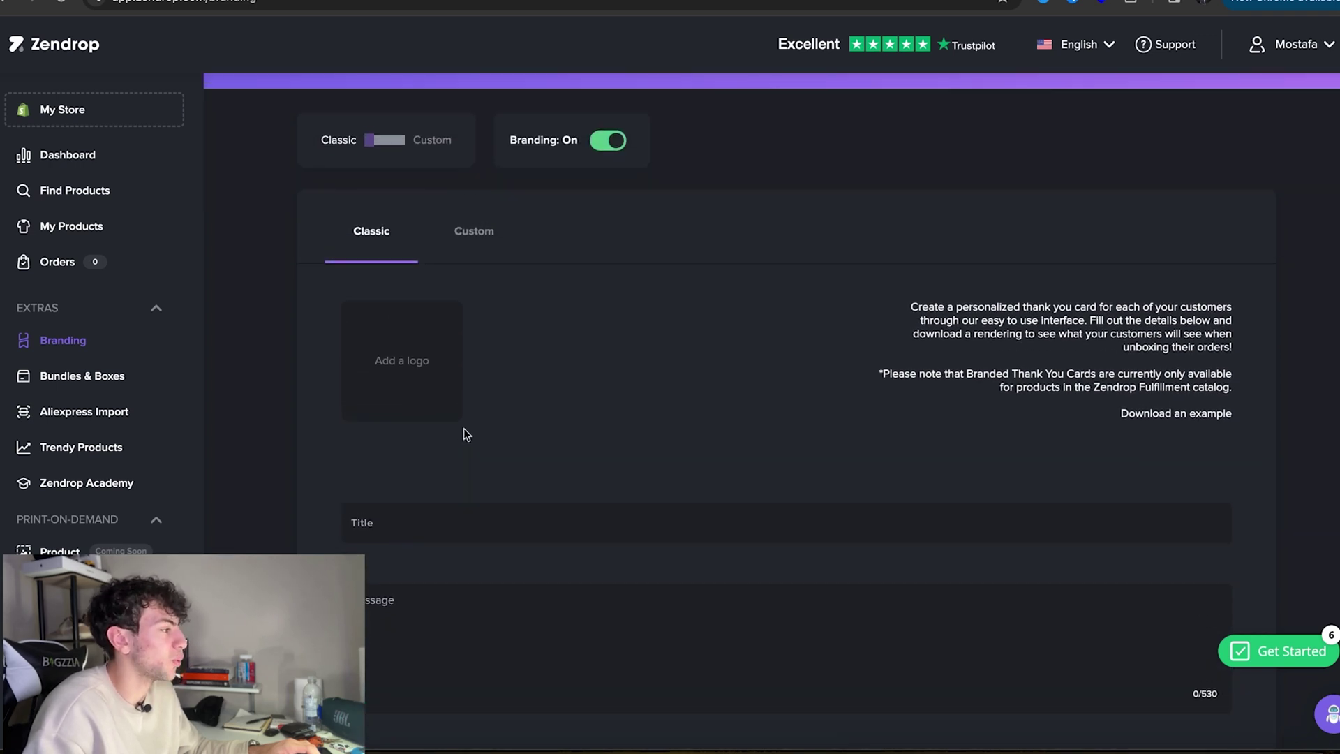
scroll(464, 428, down, 1)
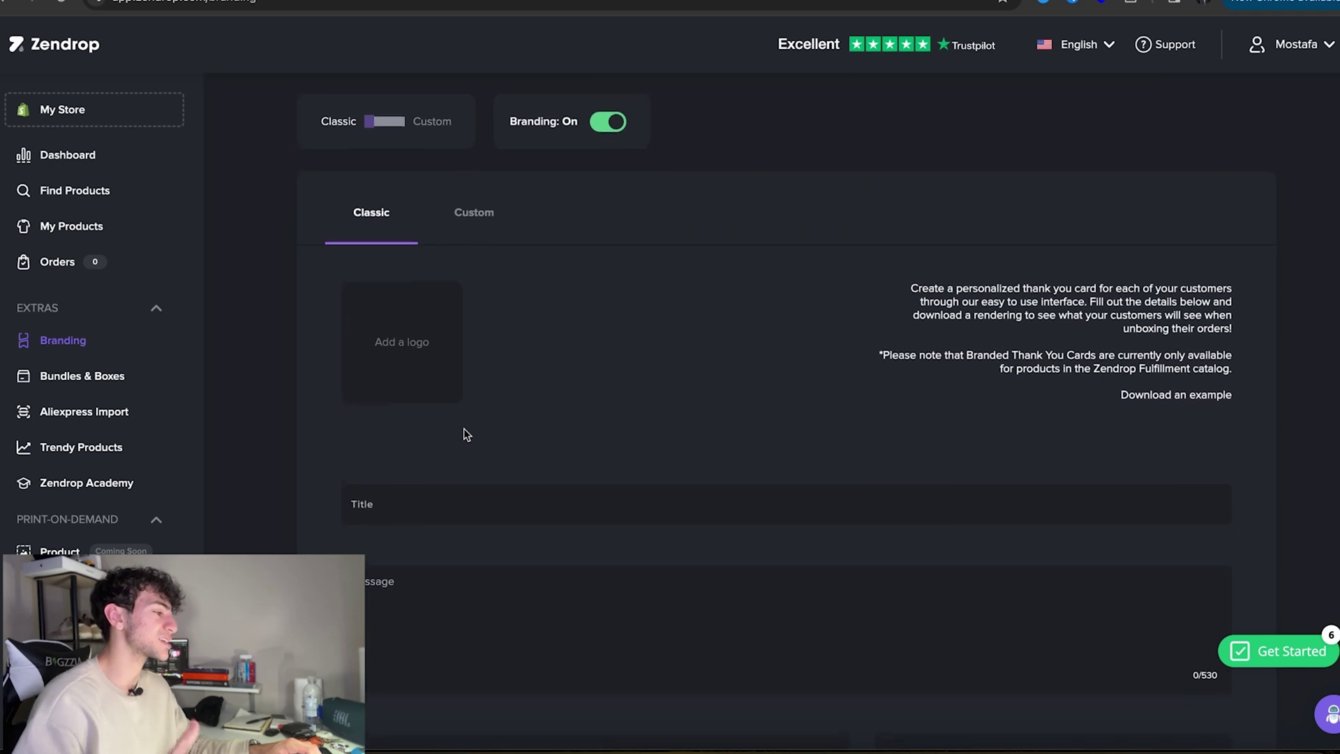
scroll(463, 434, down, 1)
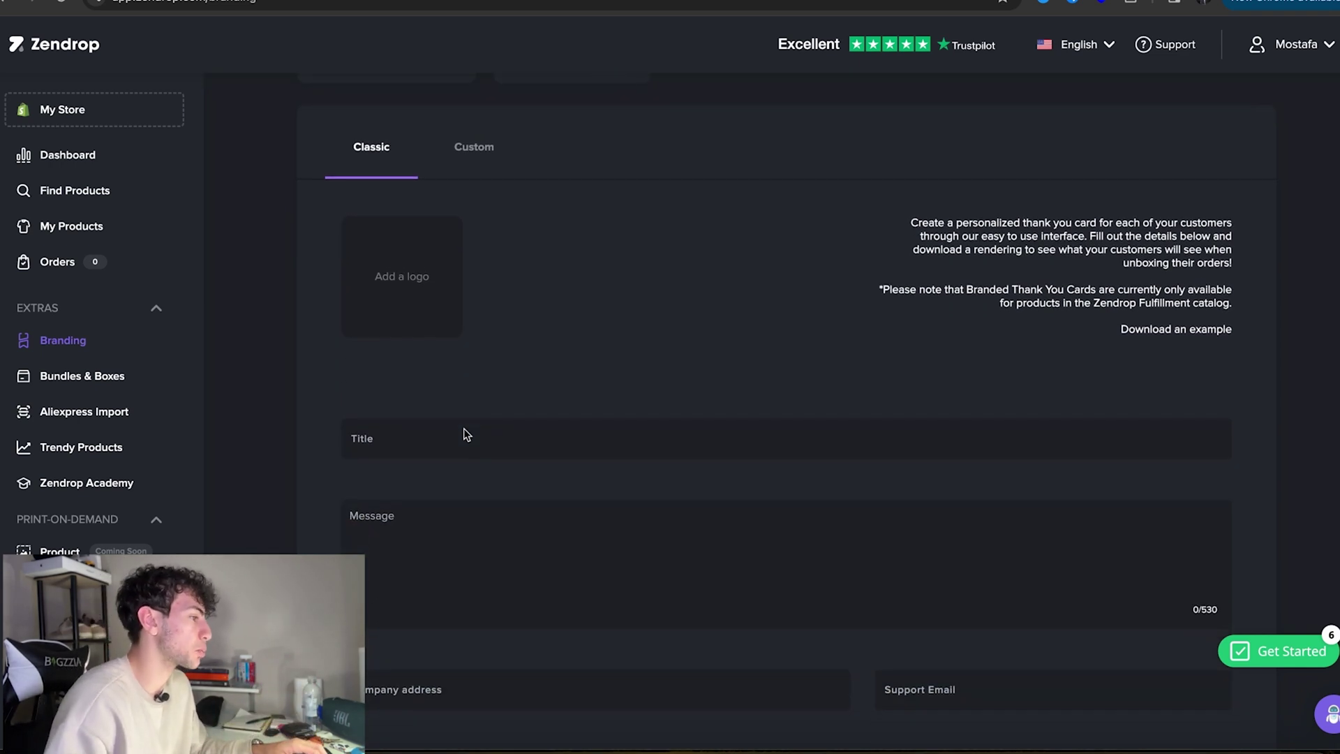
click(163, 344)
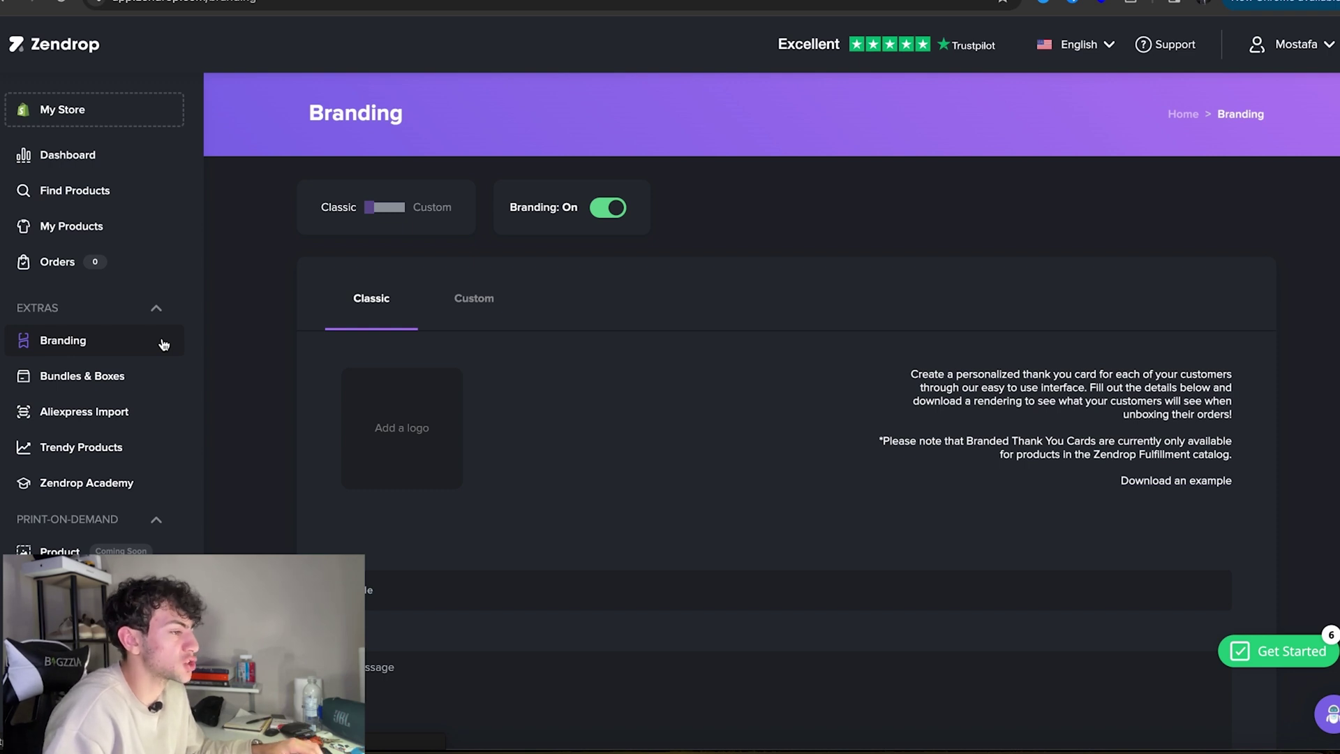
scroll(587, 278, down, 1)
scroll(661, 325, down, 1)
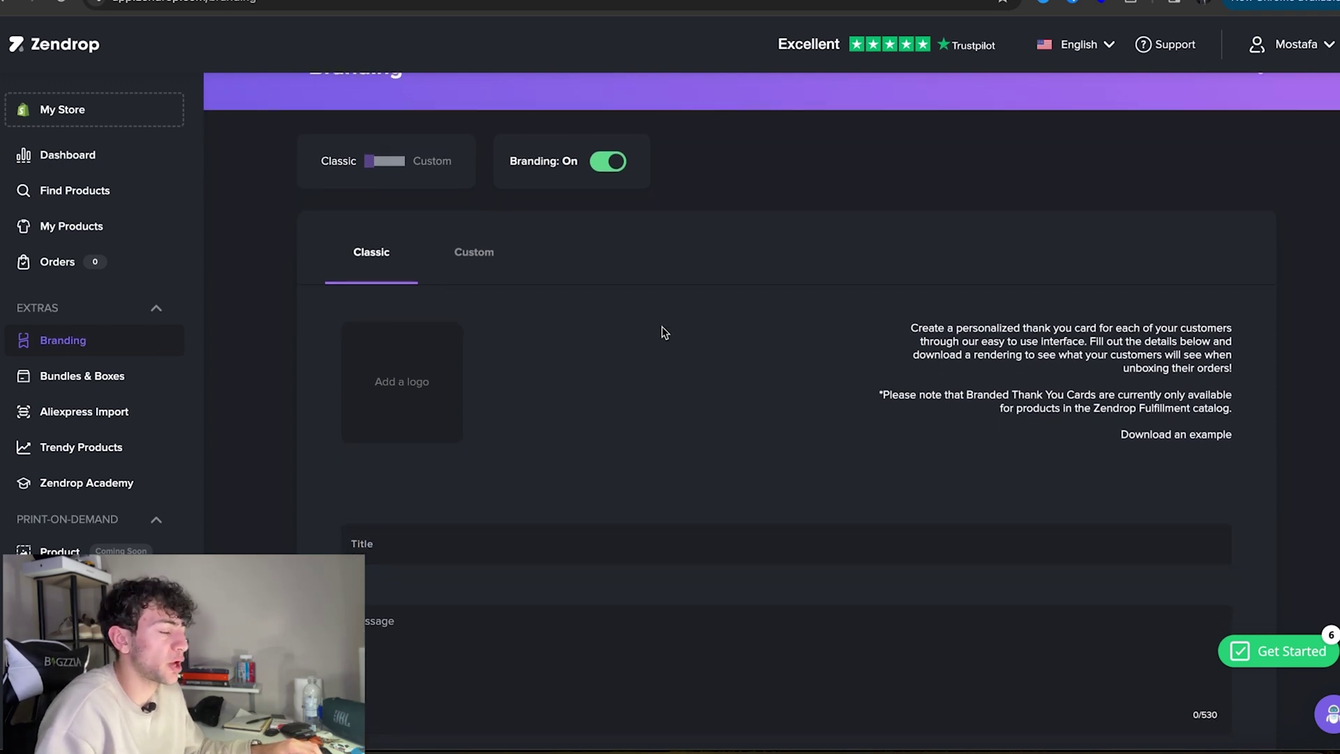
scroll(466, 433, down, 2)
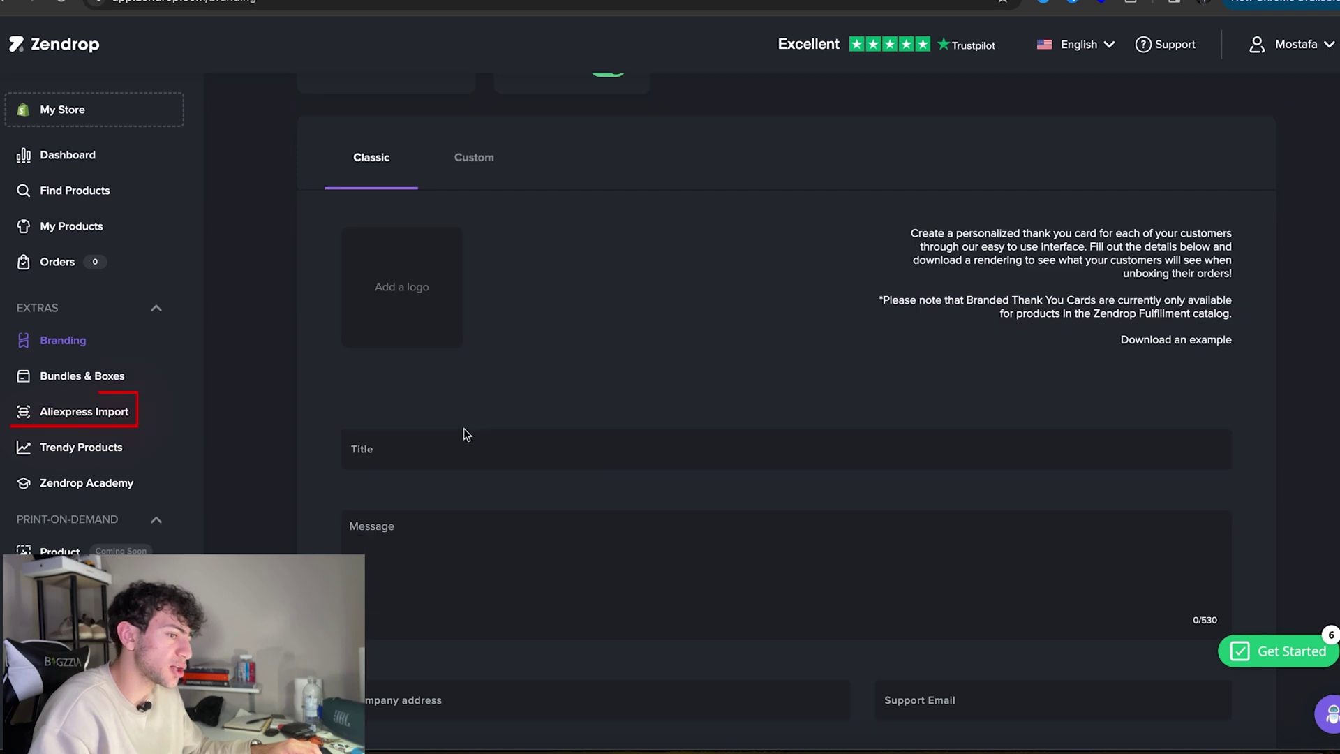
Step: View the AliExpress Import form, close it, and browse the Trendy Products catalog
click(139, 415)
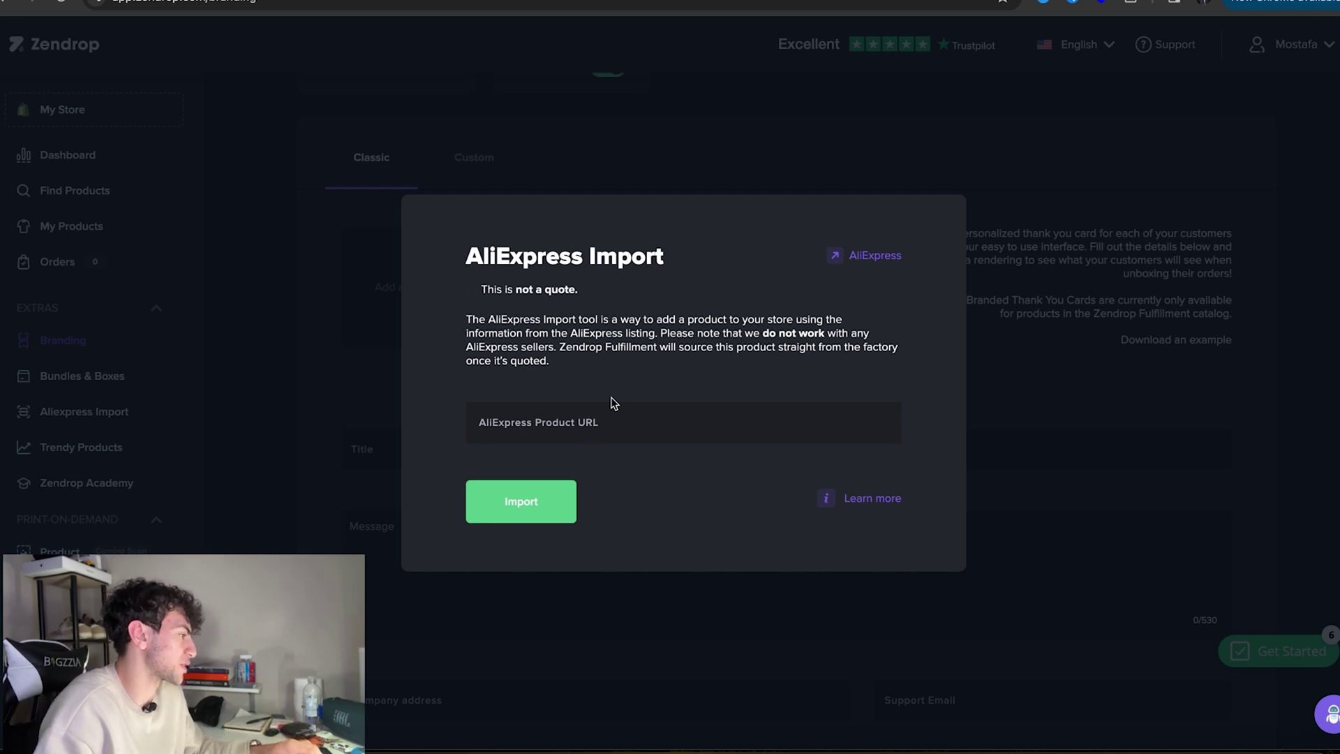
click(363, 413)
click(137, 454)
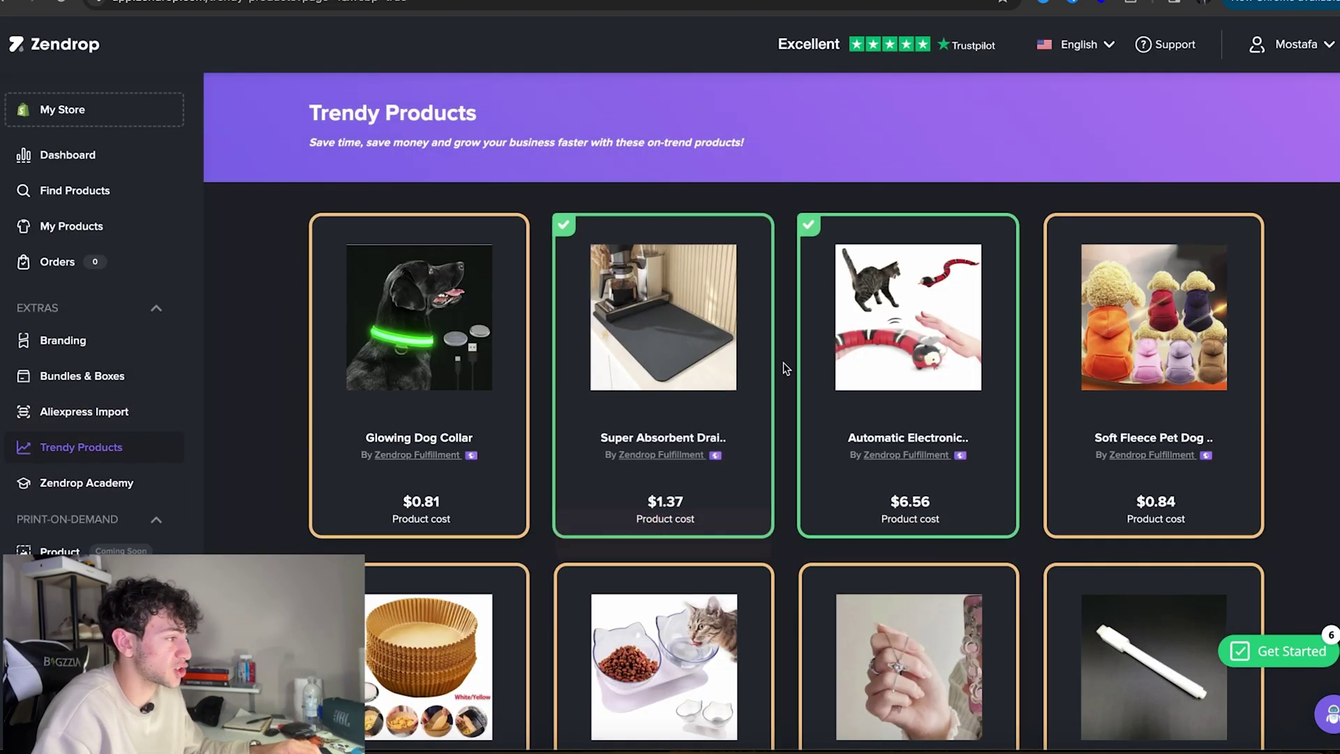
scroll(786, 369, down, 4)
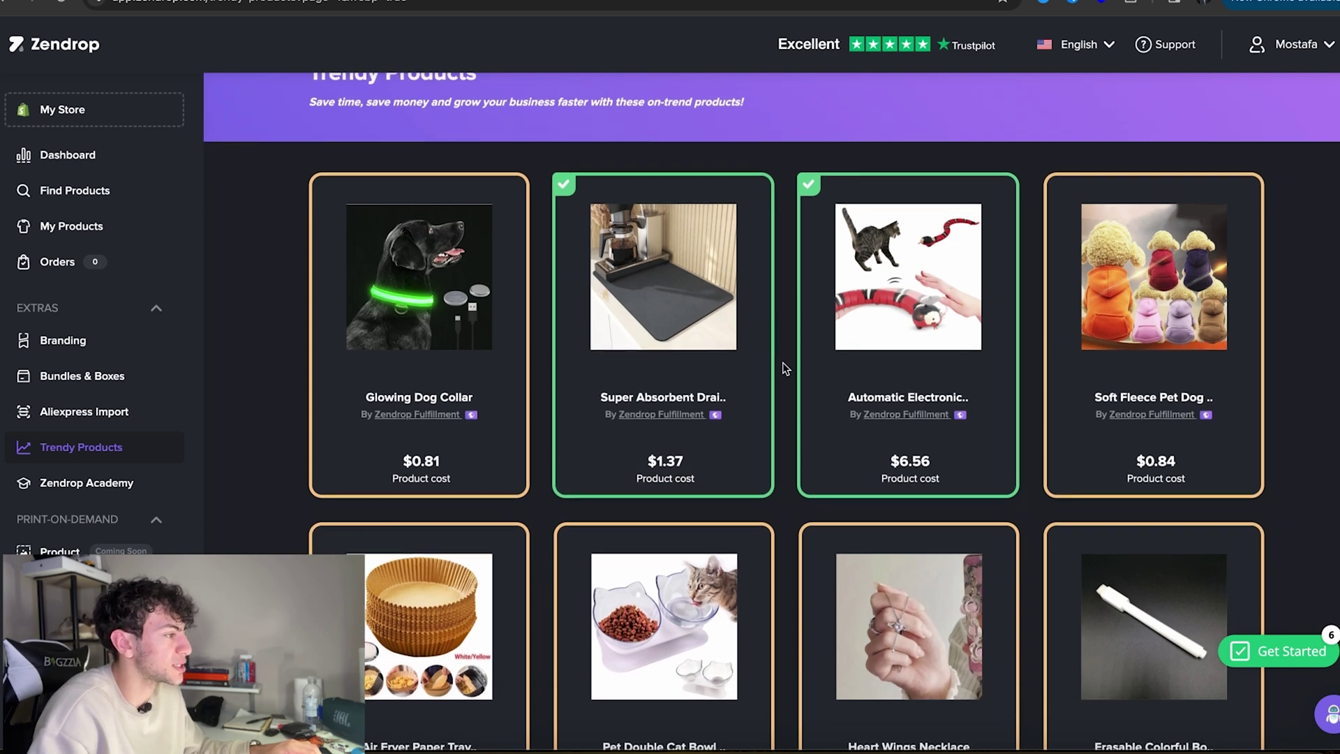
scroll(786, 369, down, 5)
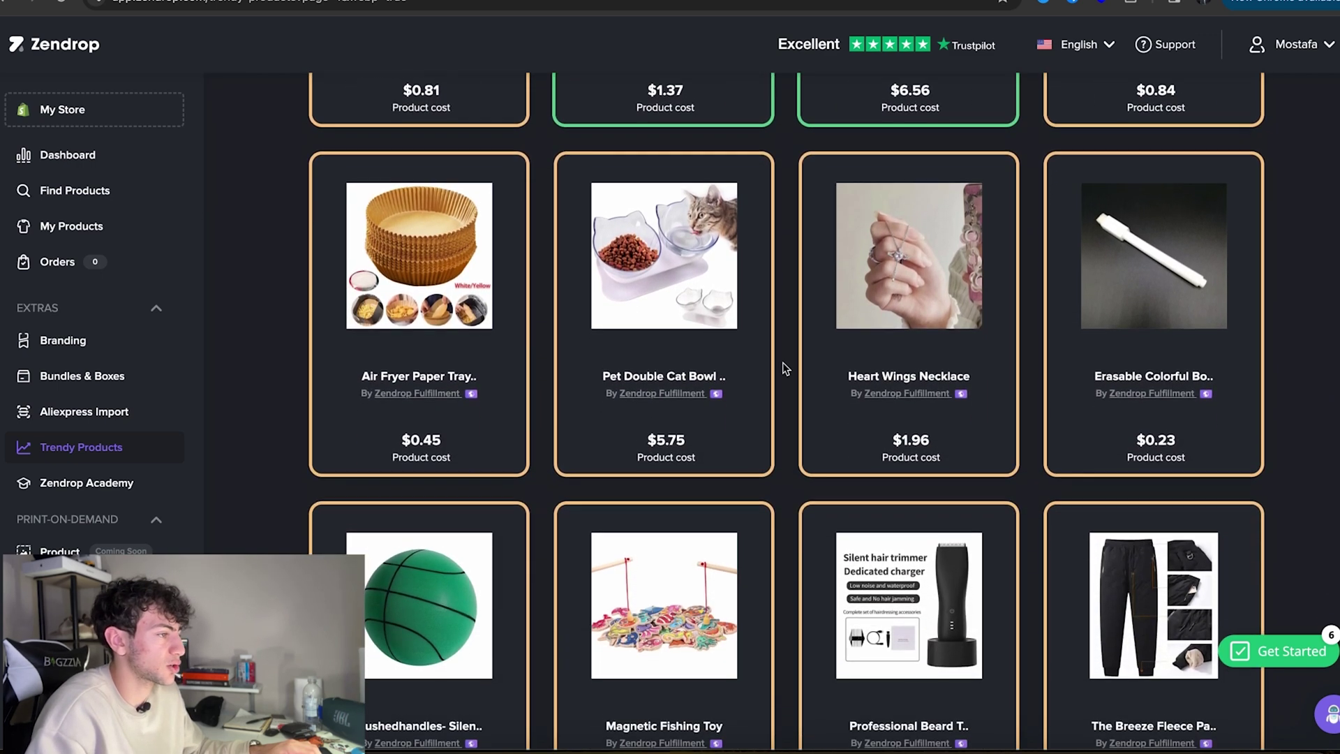
Step: Look further through the Trendy Products listings, examining the product images and the product cost of each item
scroll(786, 369, down, 3)
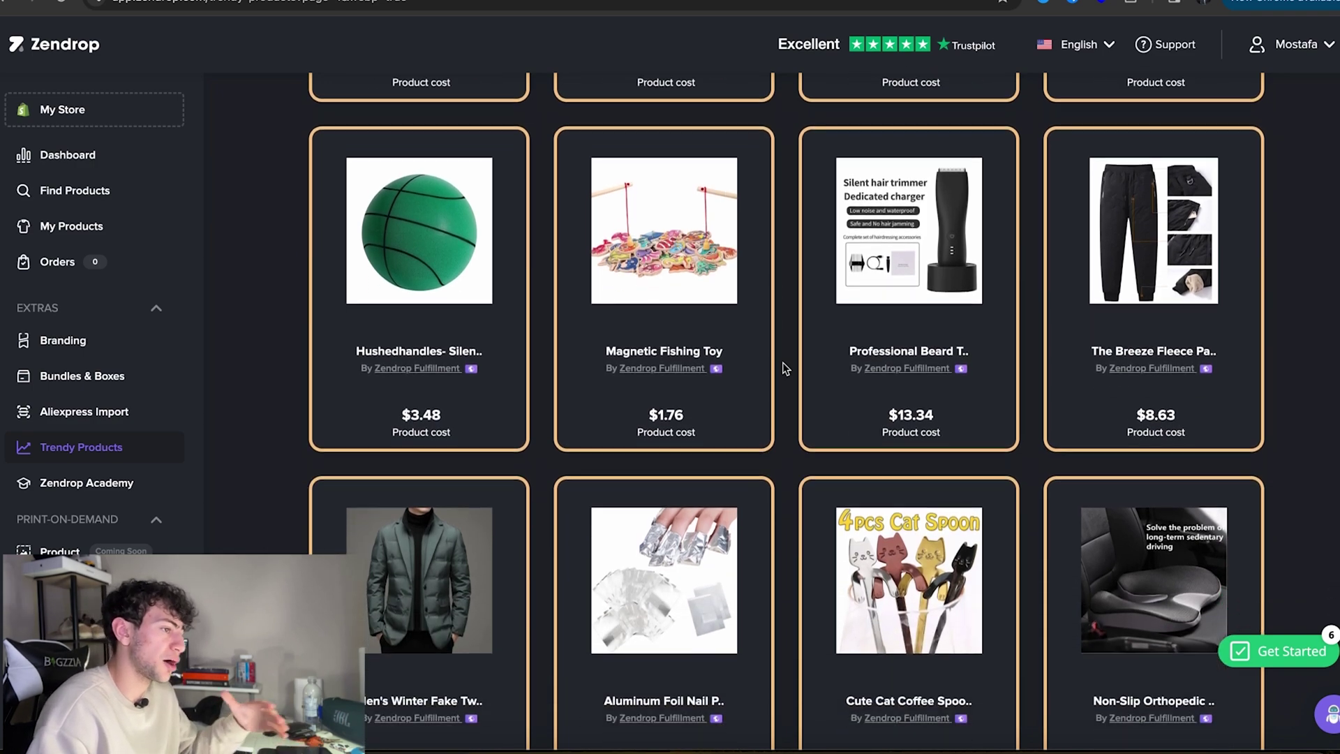
scroll(786, 368, down, 4)
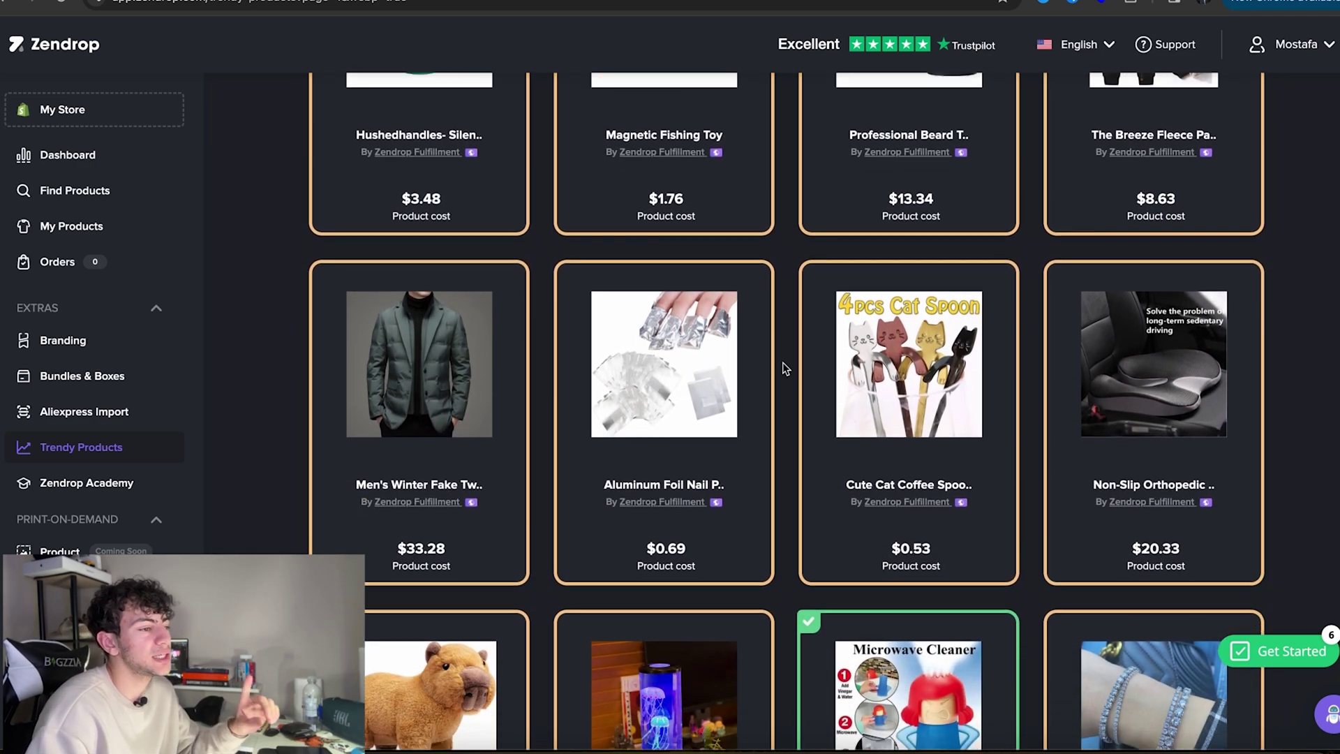
scroll(786, 369, down, 2)
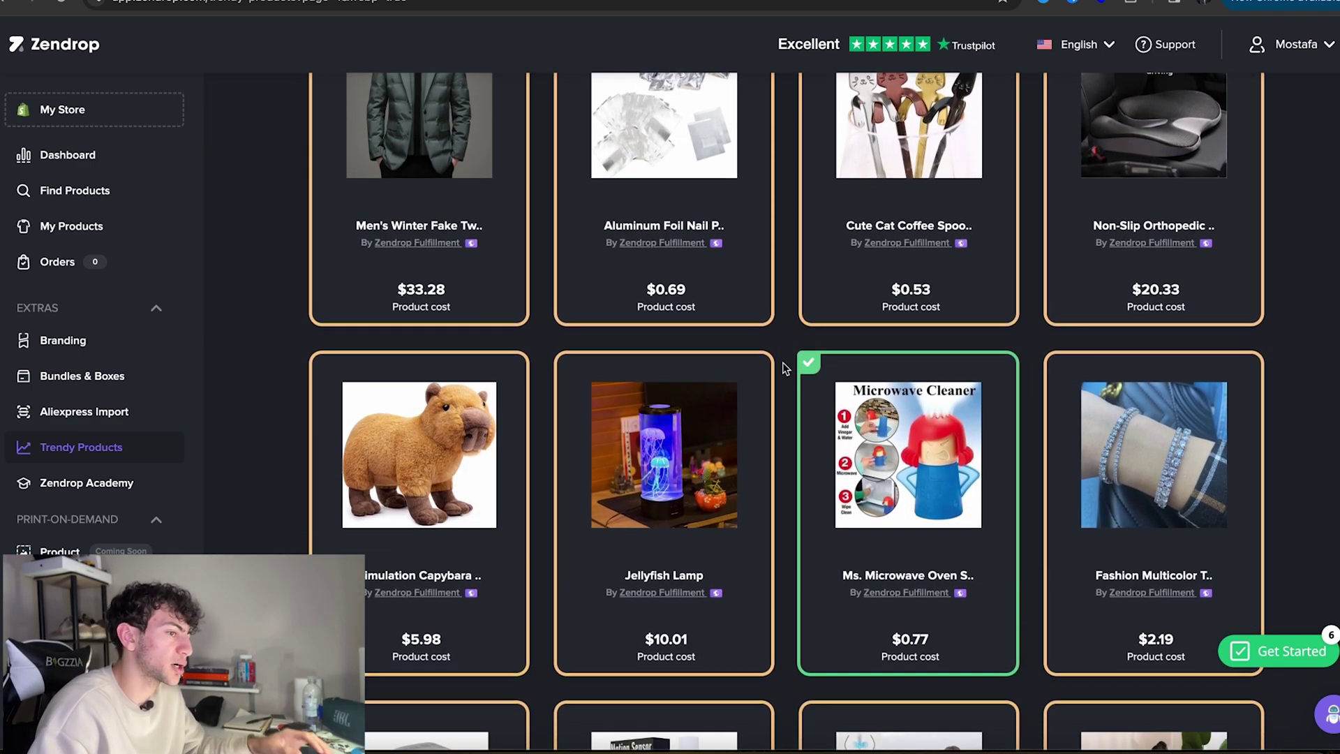
scroll(786, 369, down, 1)
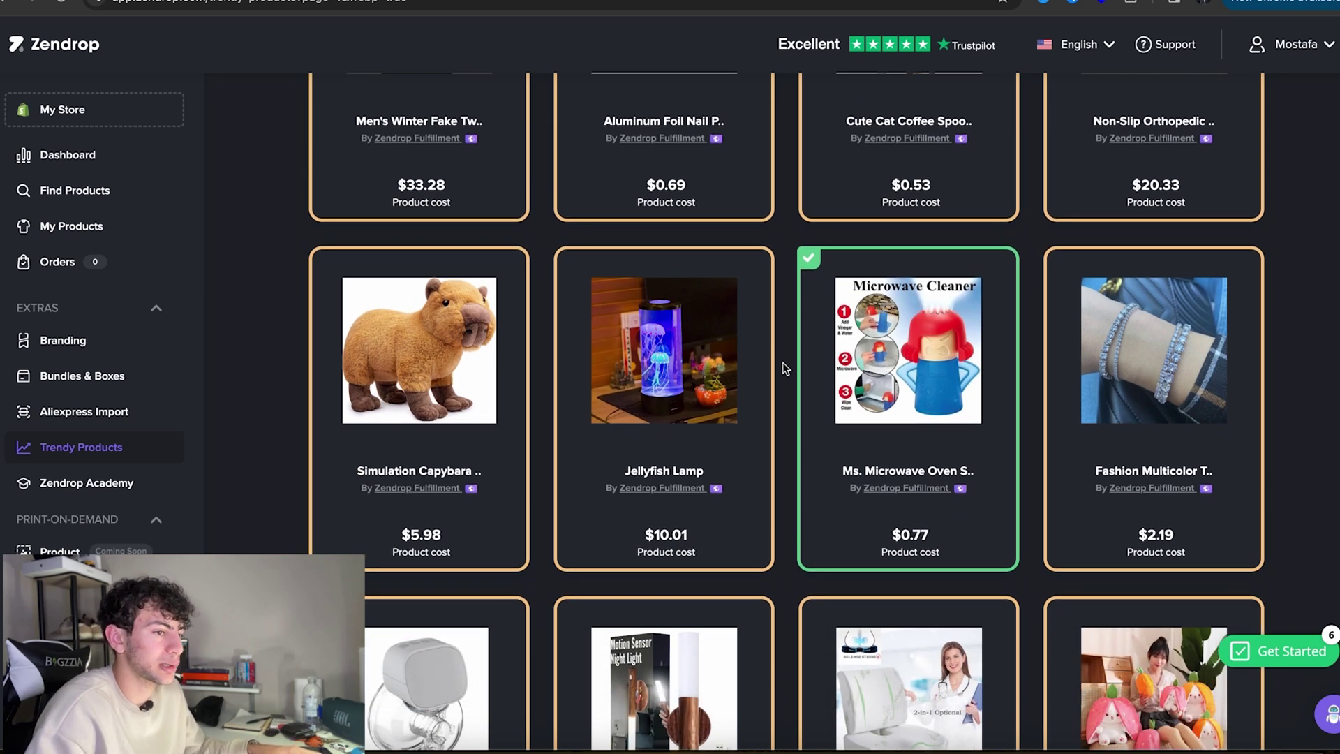
scroll(786, 369, down, 1)
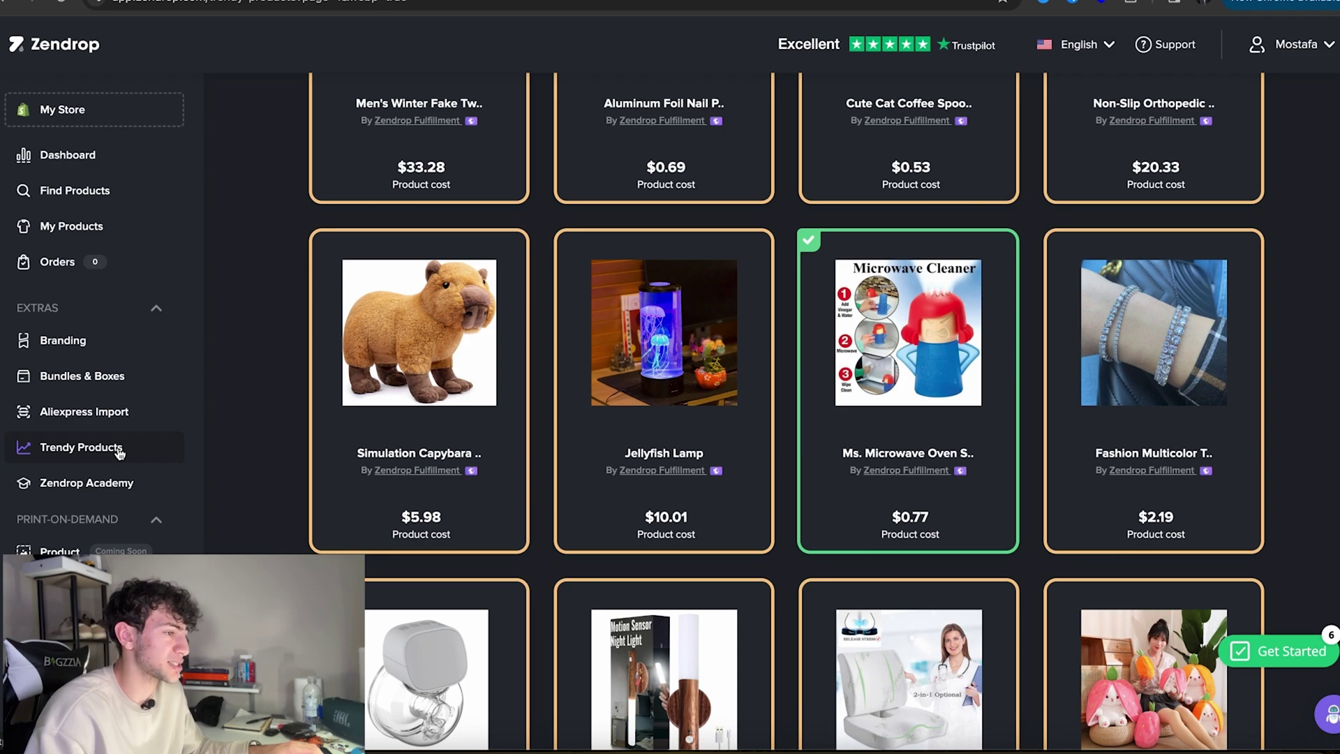
scroll(119, 453, up, 6)
scroll(124, 444, down, 3)
scroll(124, 444, down, 10)
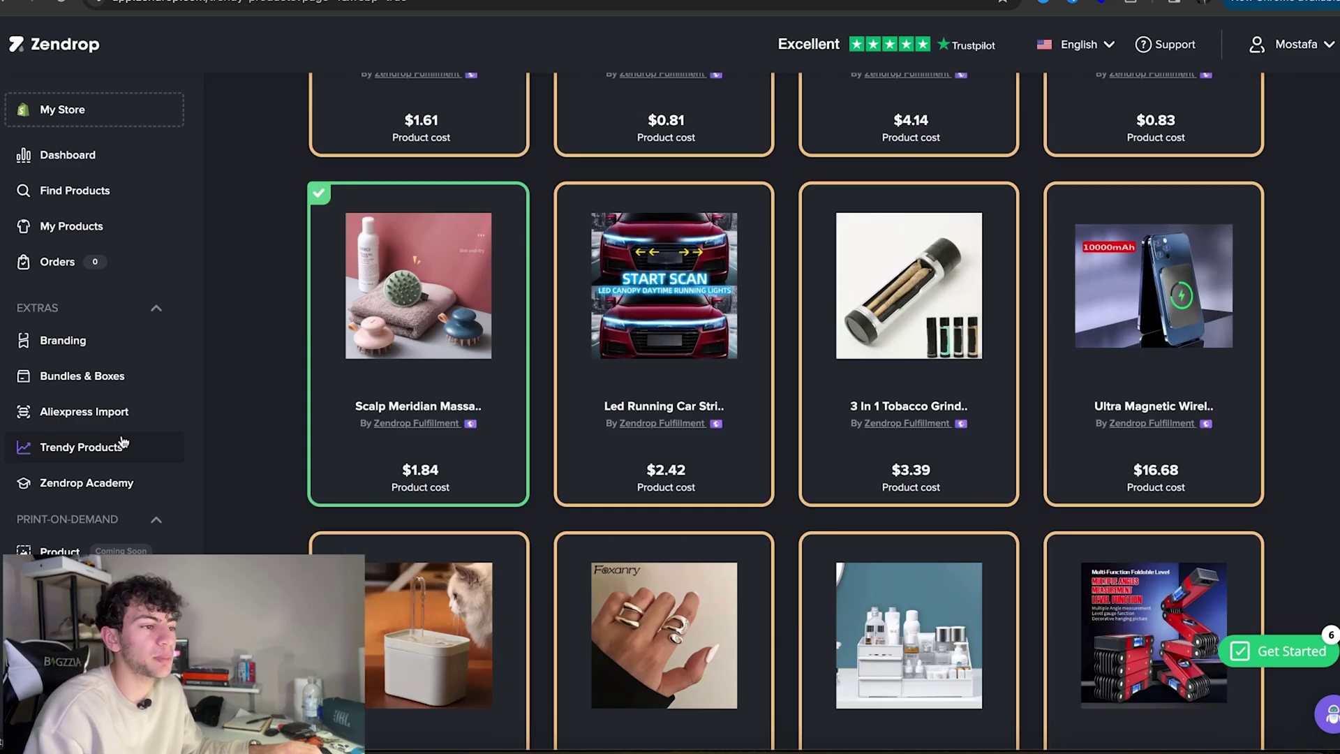
scroll(802, 215, up, 1)
scroll(802, 216, down, 10)
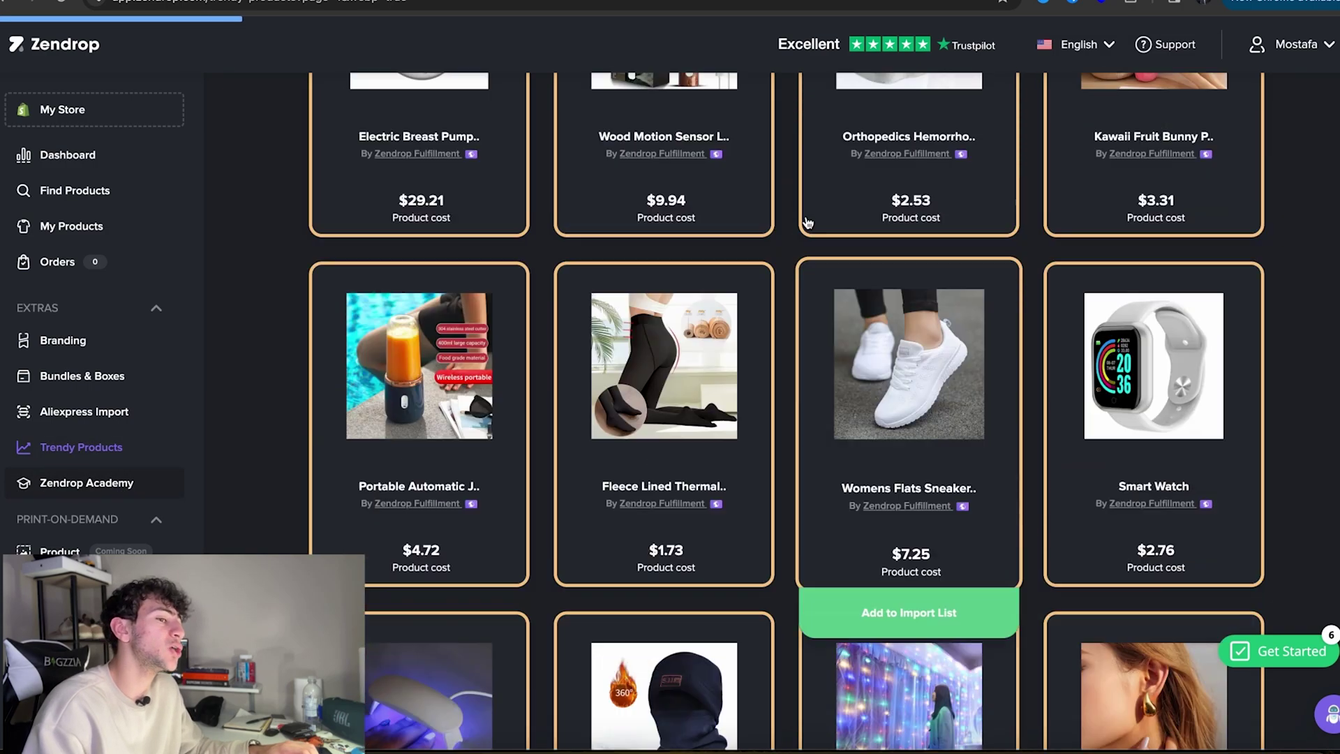